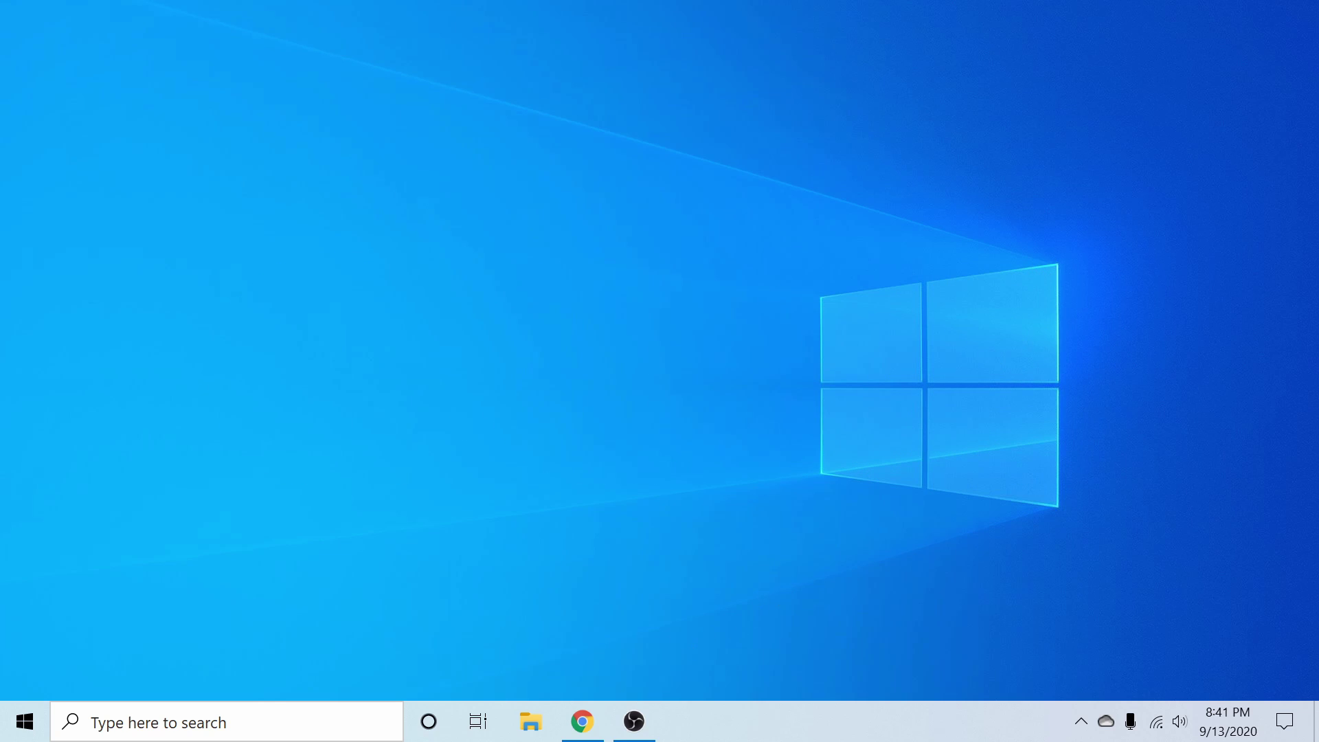
- Open Disk Management through a 'disk' search for 'Create and format hard disk partitions'
left_click(532, 723)
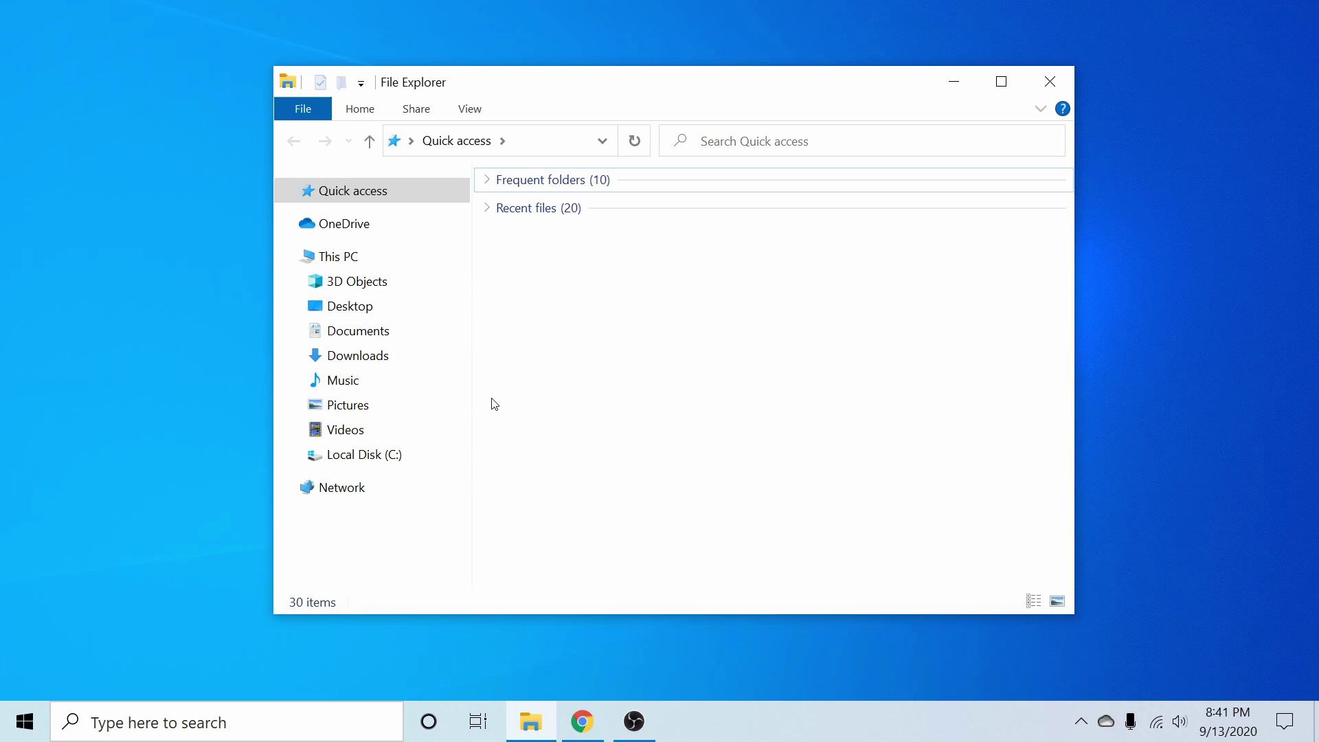
left_click(1049, 80)
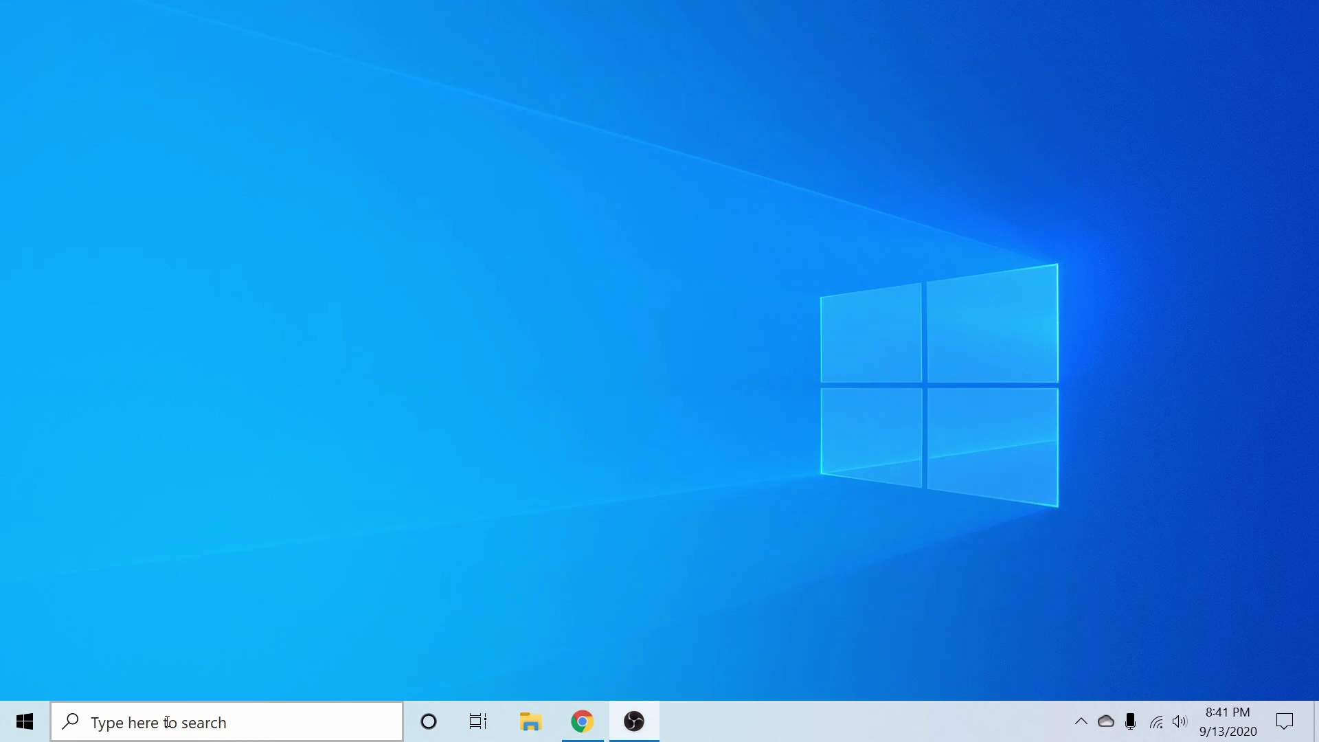
left_click(213, 712)
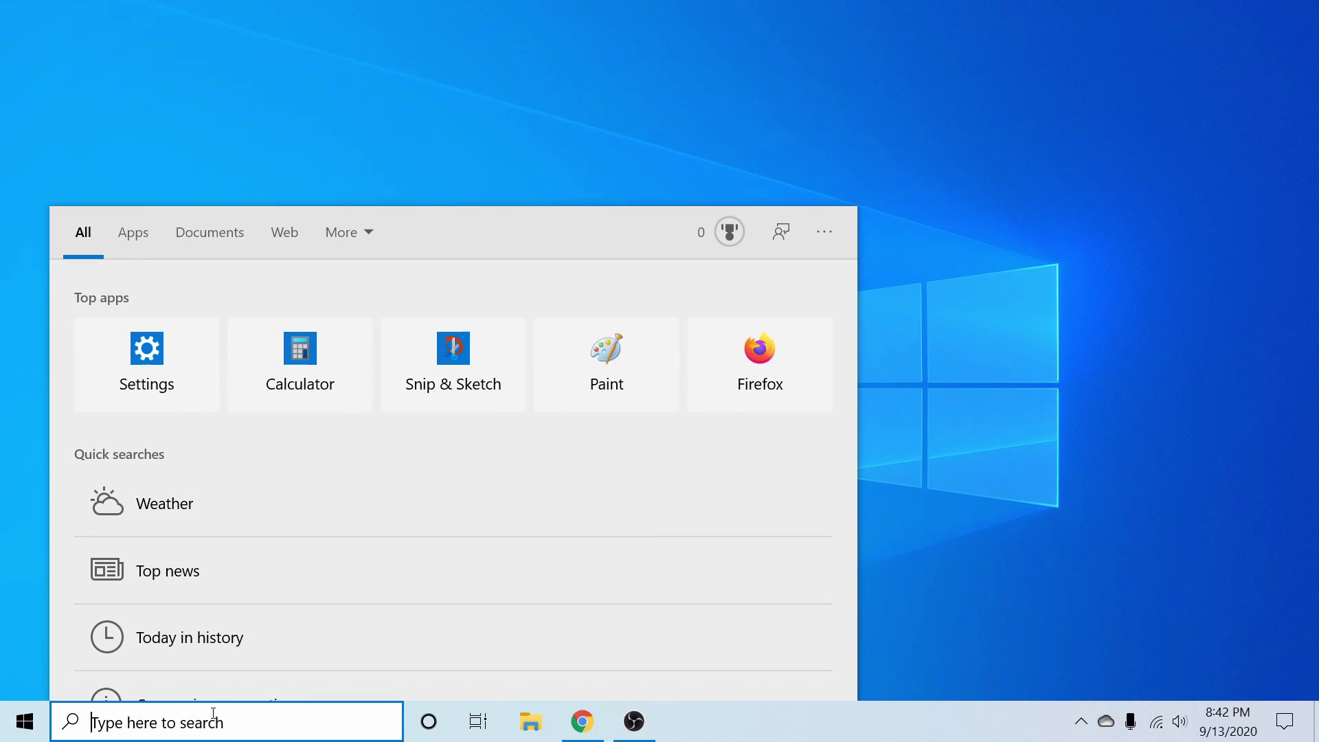
type("disk")
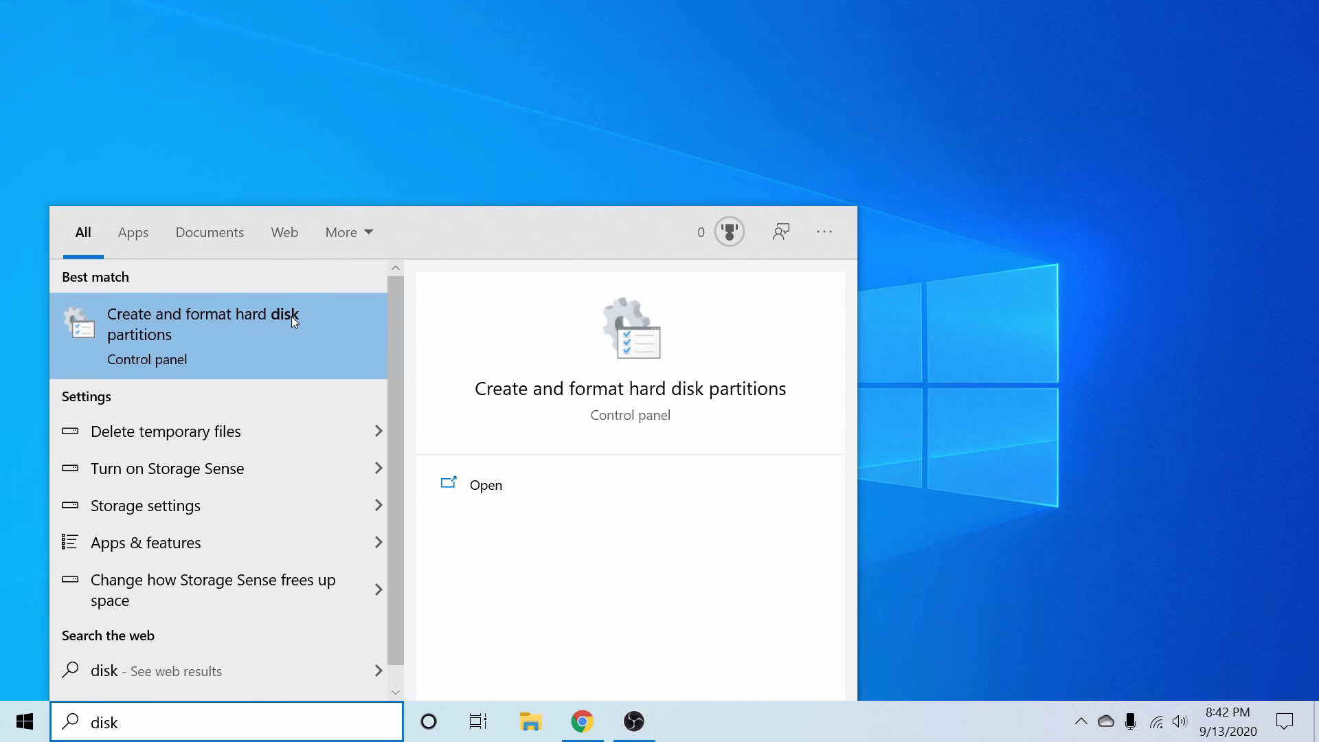
left_click(170, 325)
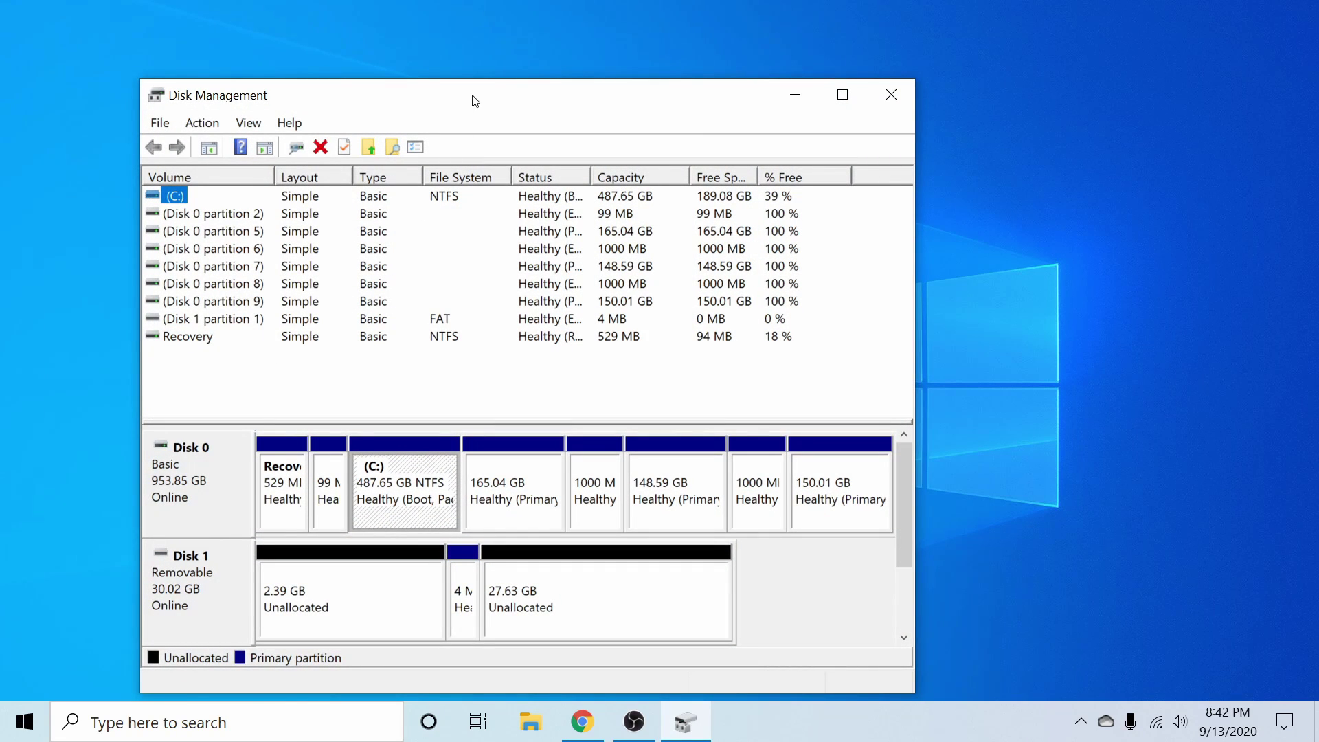
- Inspect Disk 0, then the removable 30.02 GB Disk 1 with its unallocated space
left_click_drag(476, 101, 581, 57)
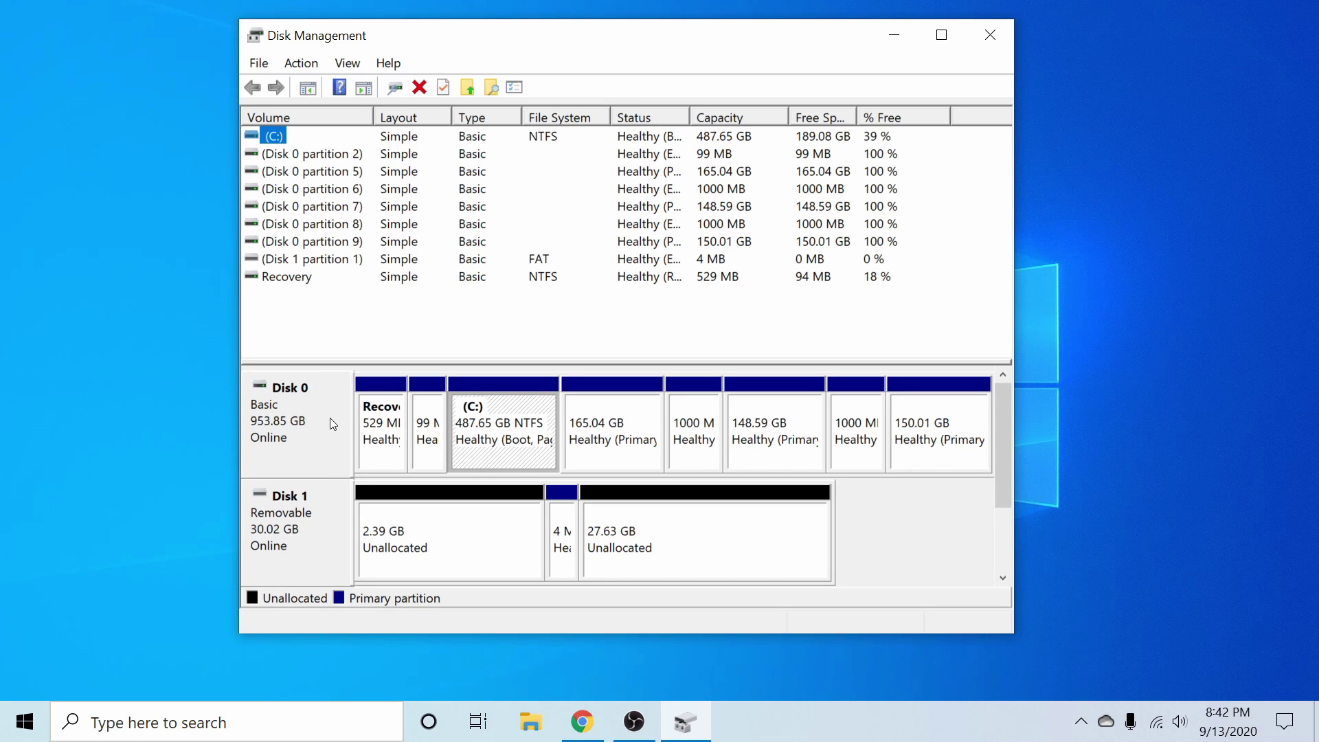
left_click(295, 436)
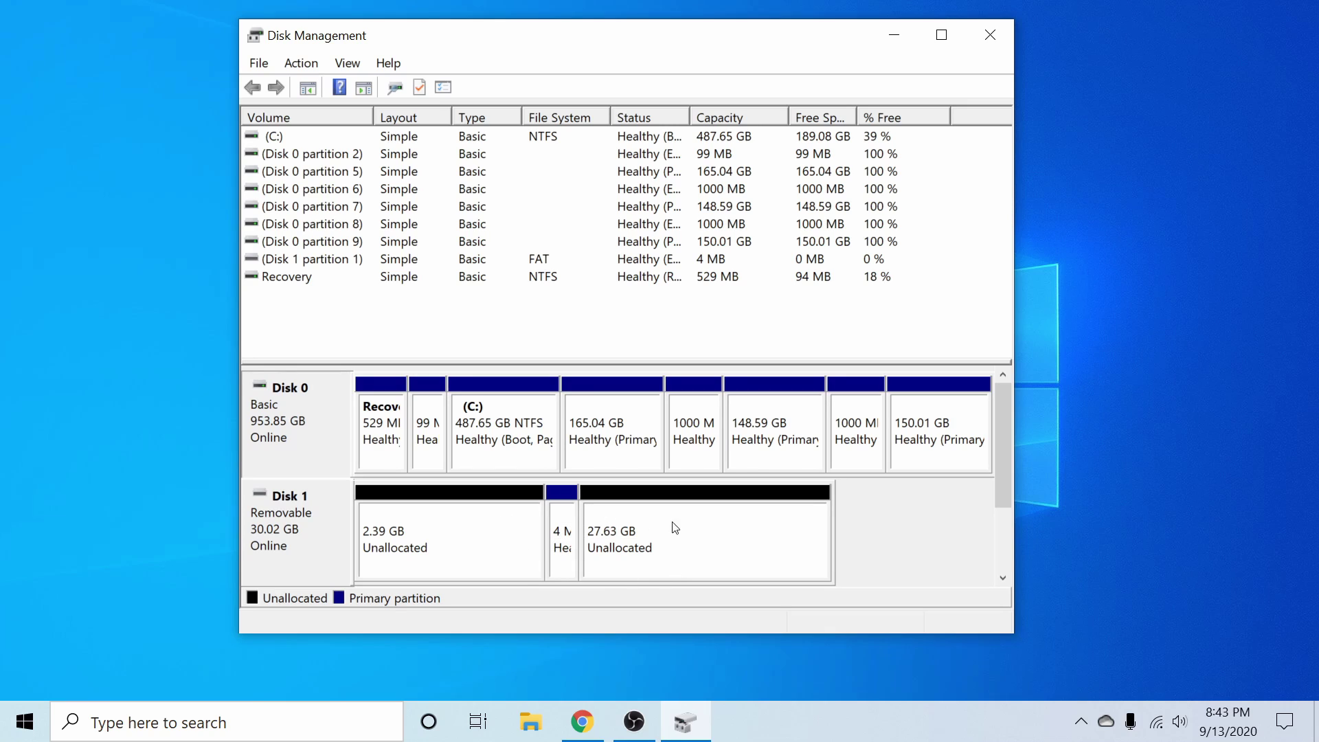
left_click(279, 524)
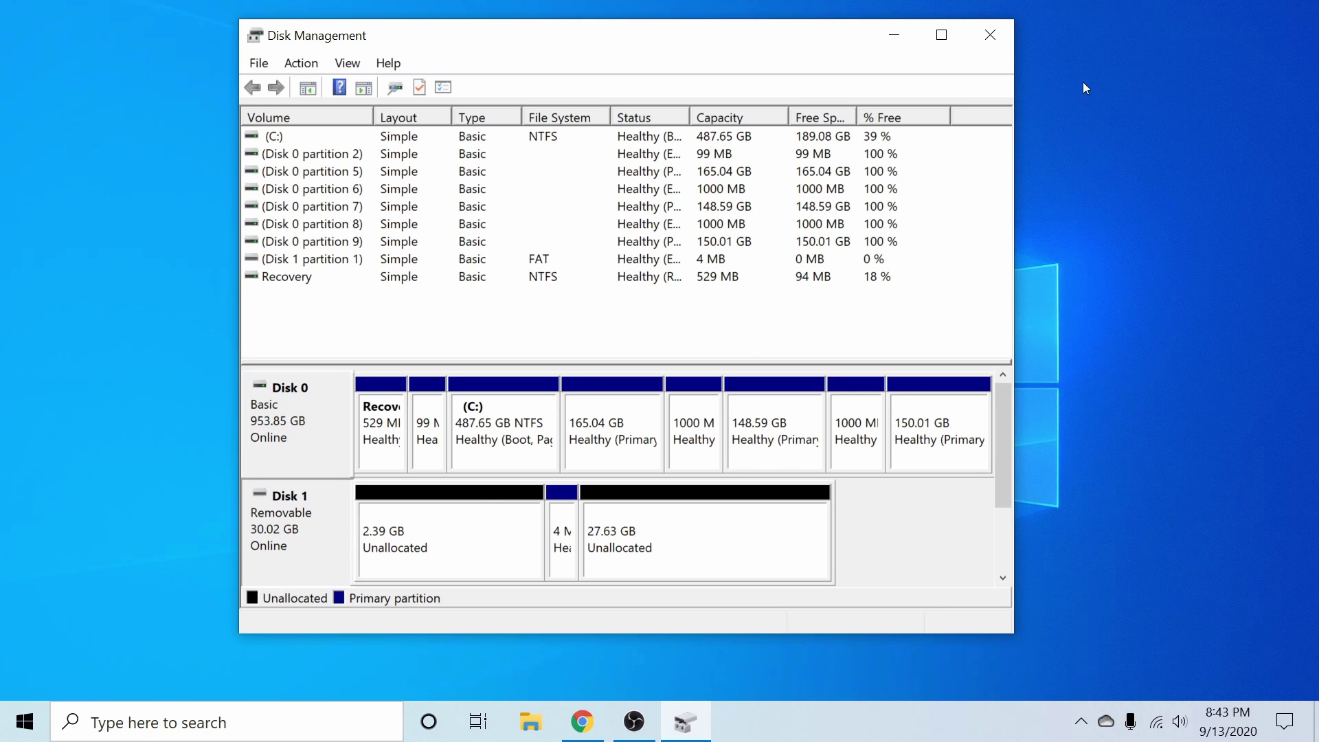
- Close Disk Management and launch Command Prompt as administrator from a 'cmd' search
left_click(990, 35)
left_click(261, 724)
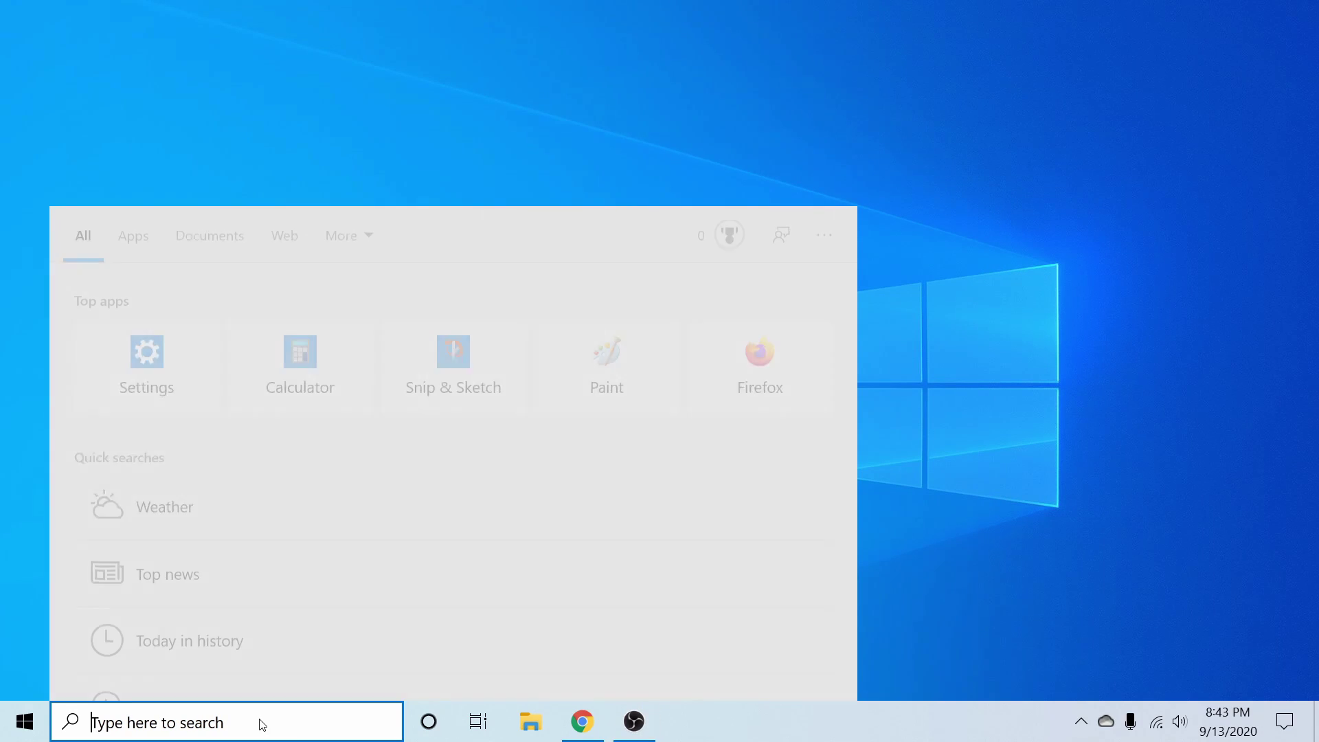
type("cmd")
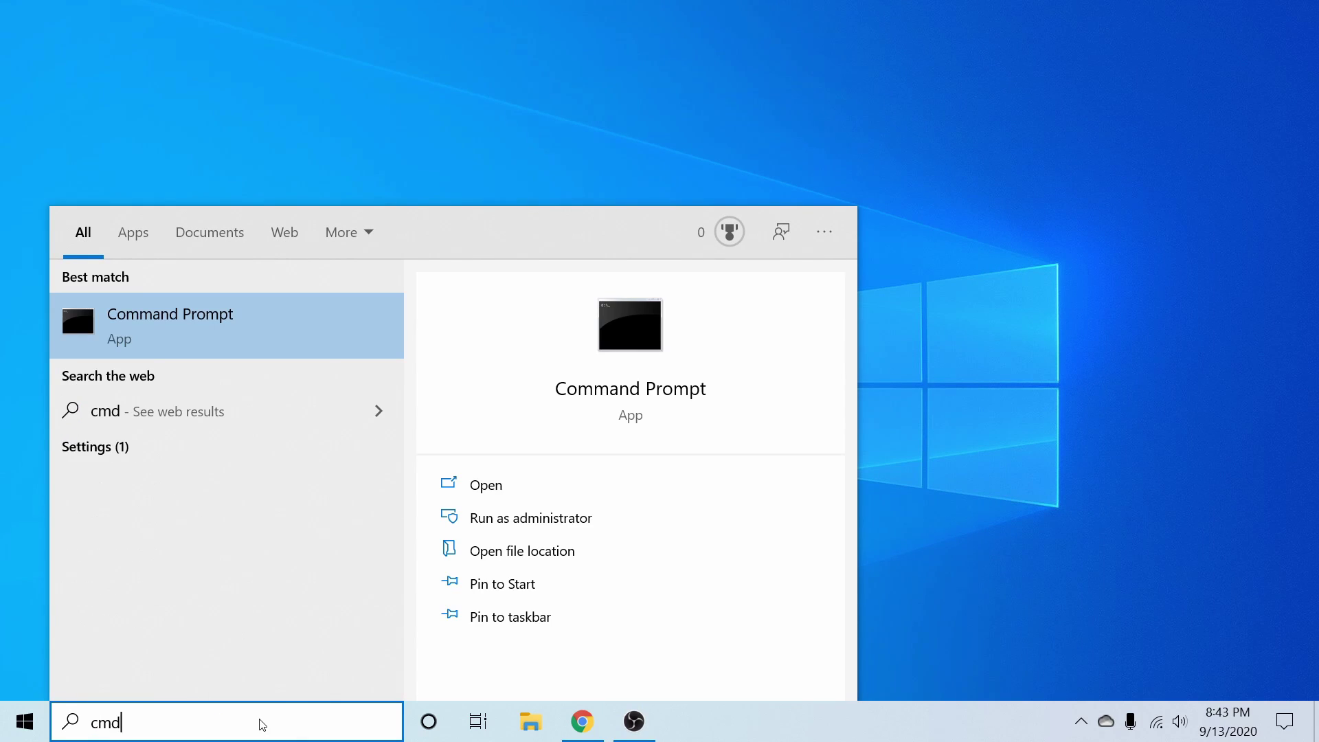
right_click(221, 330)
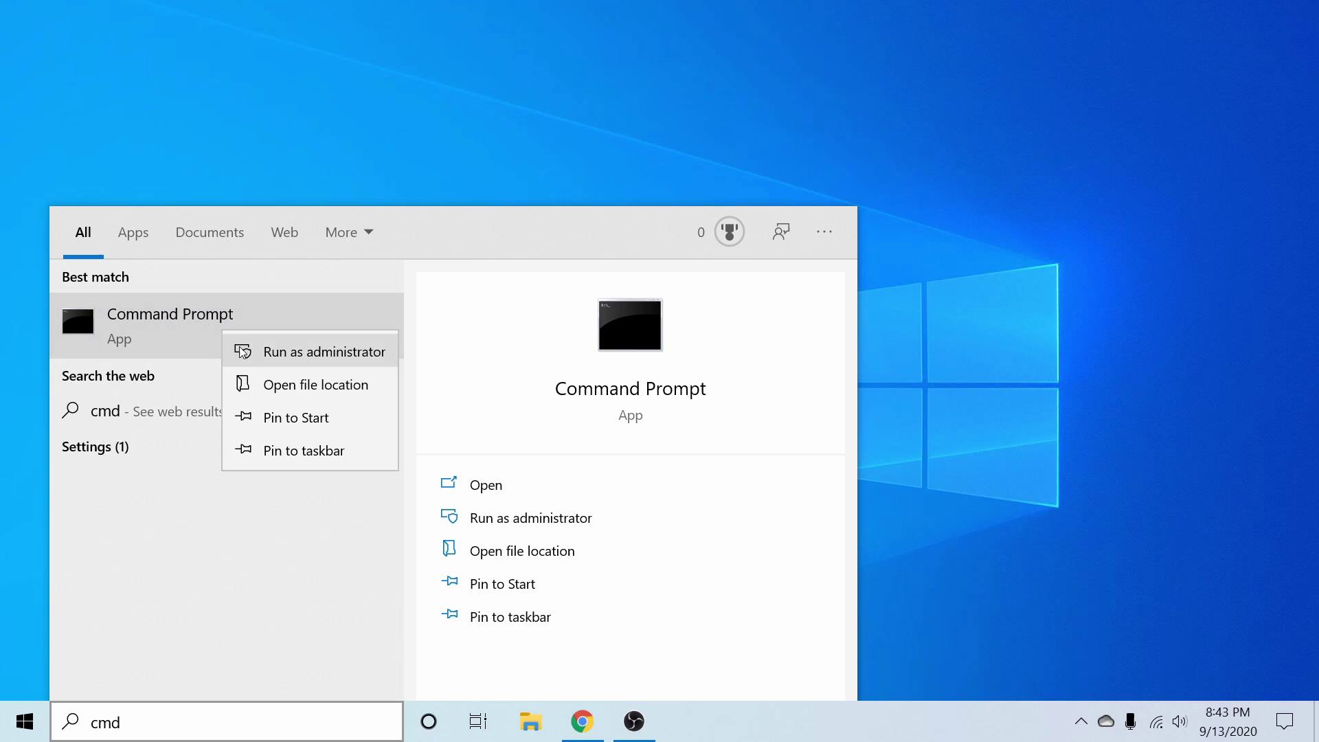
left_click(316, 358)
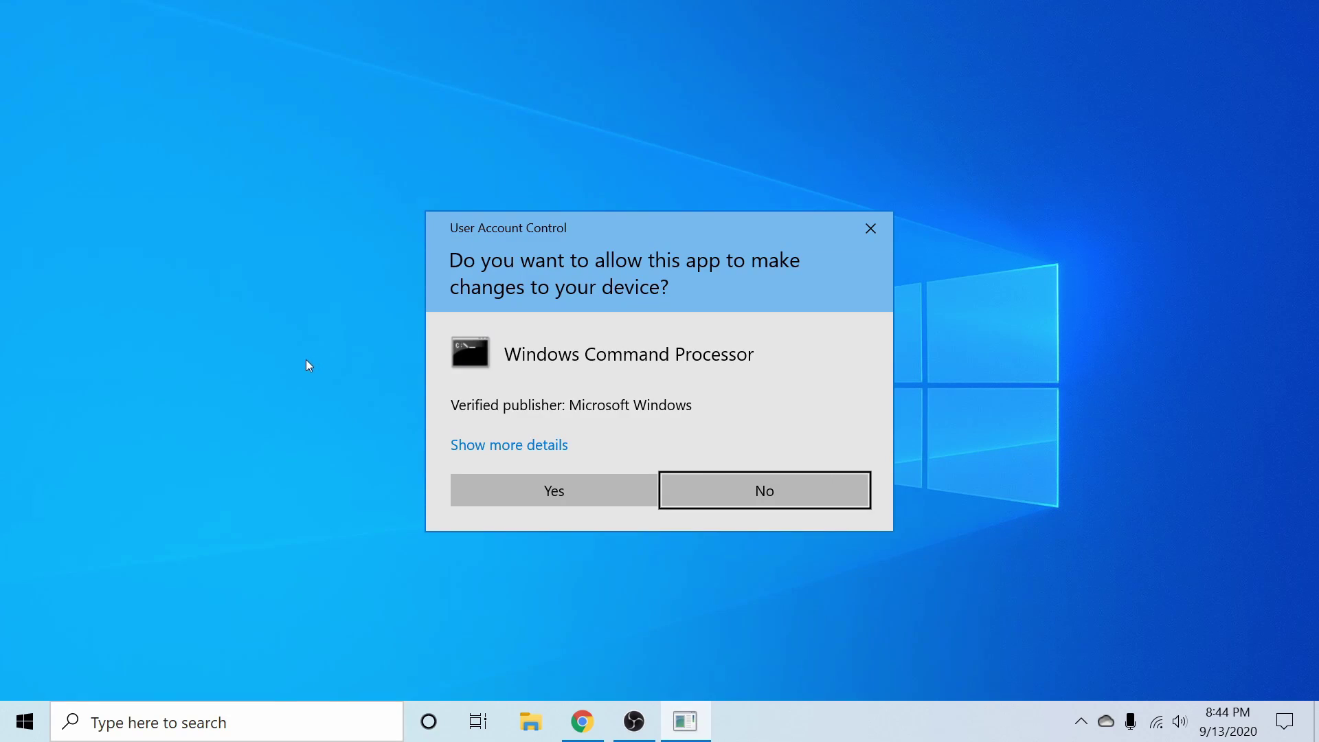
left_click(532, 499)
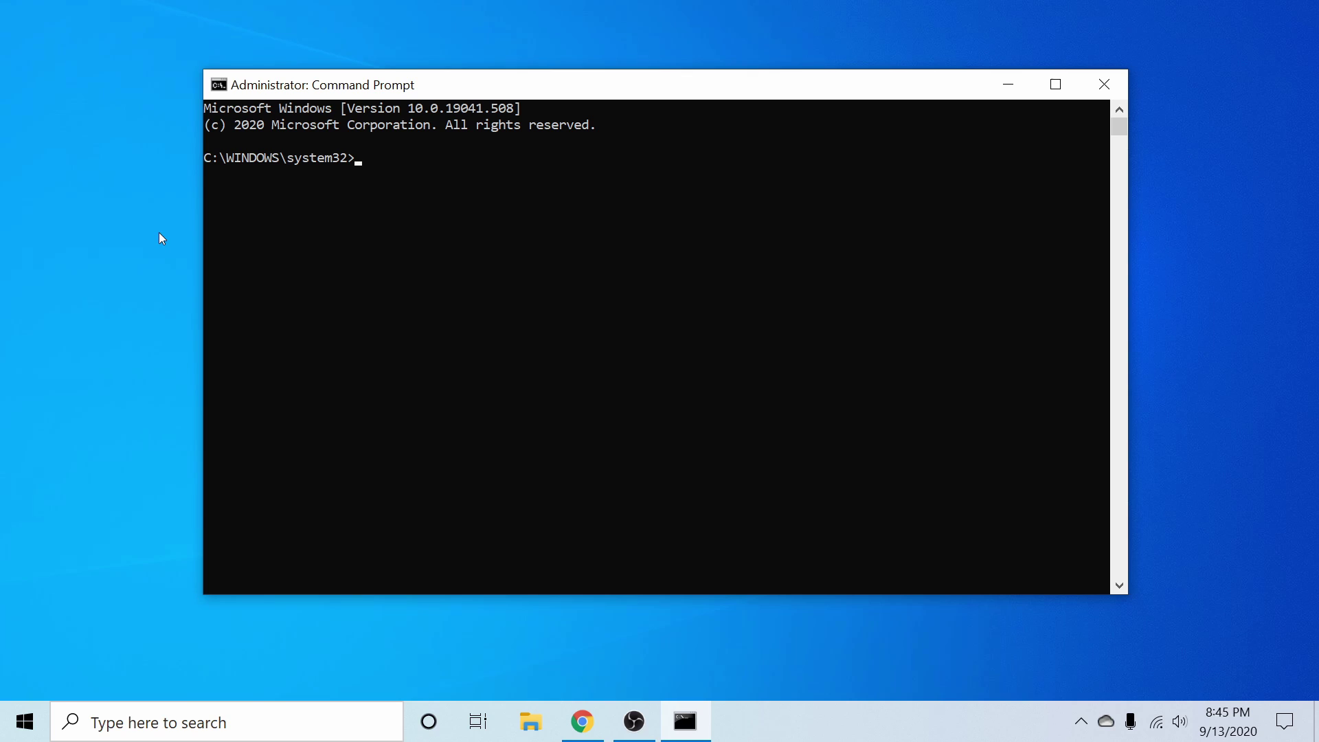
- Run 'diskpart' and bring its output into view, showing Disk 0 (953 GB) and Disk 1 (30 GB)
type("diskpart")
key("Return")
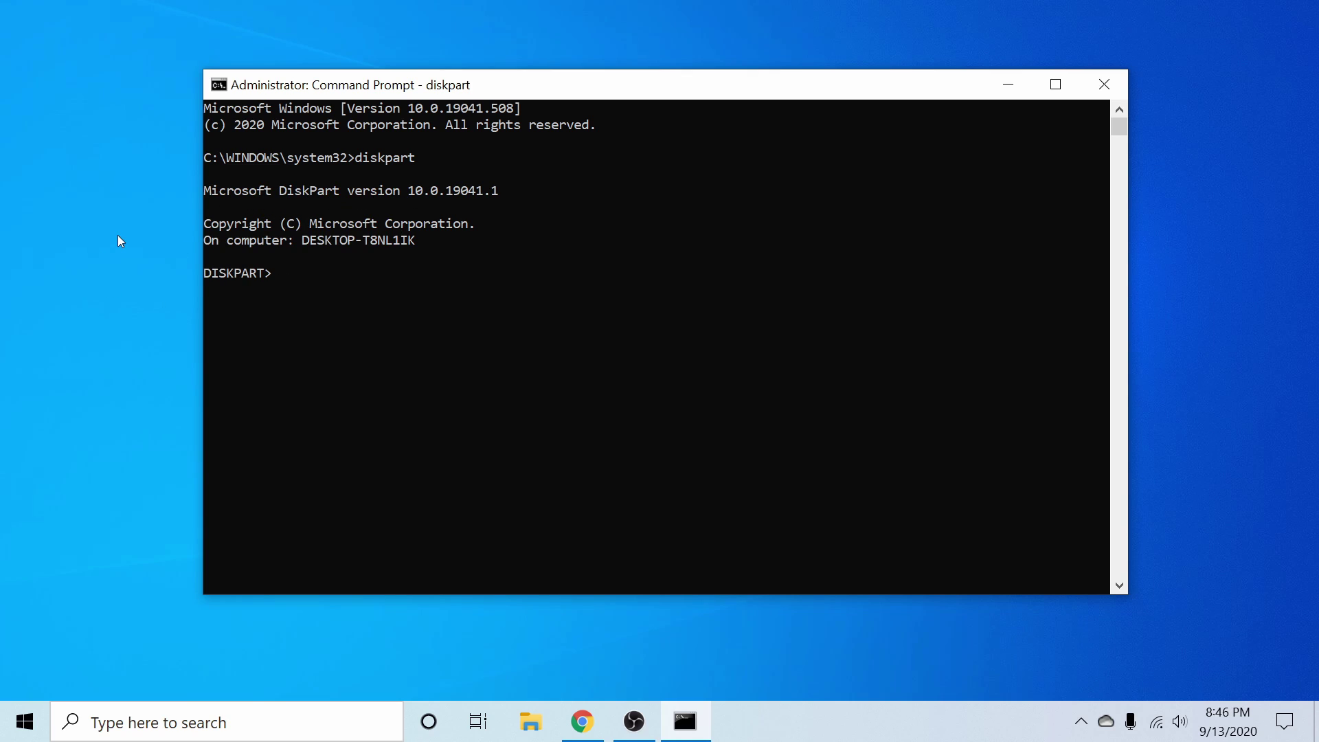
scroll(539, 155, "down", 1)
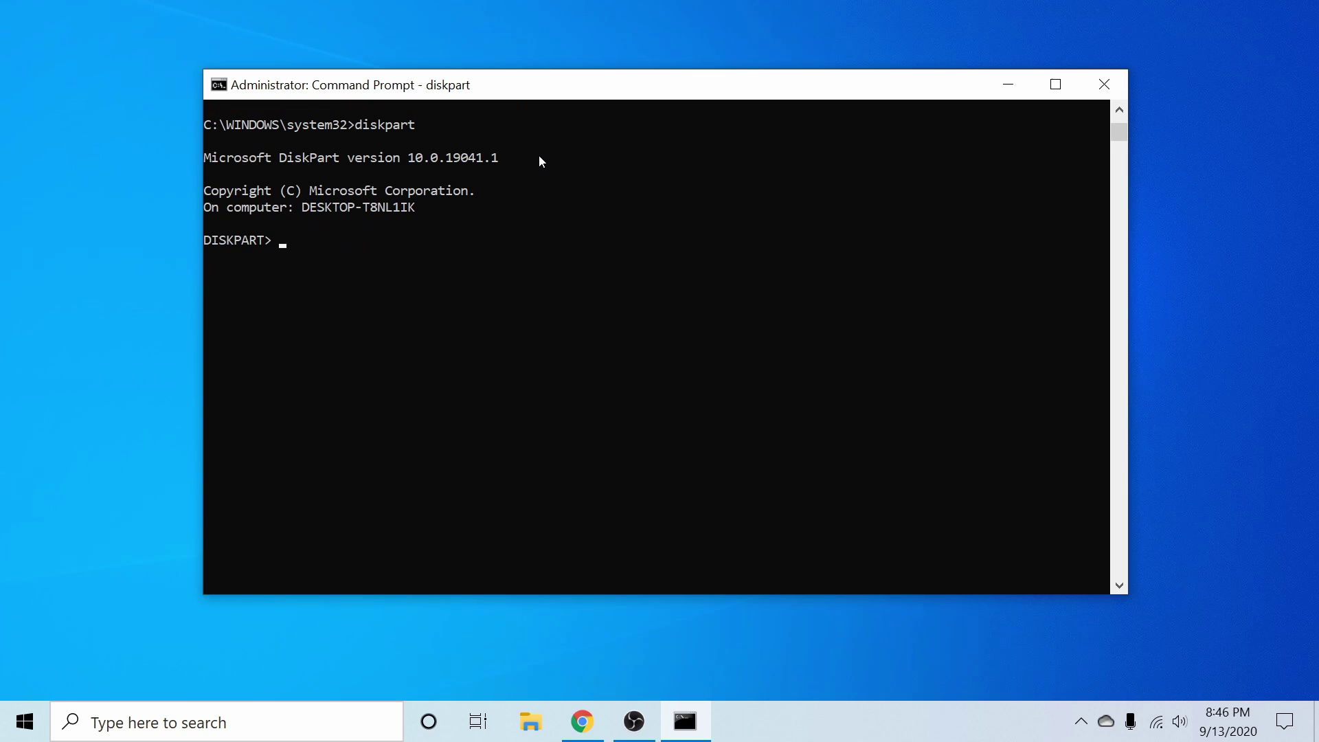
- Run 'list disk', then 'select disk 1' to target the 30 GB USB disk
type("list disk")
key("Return")
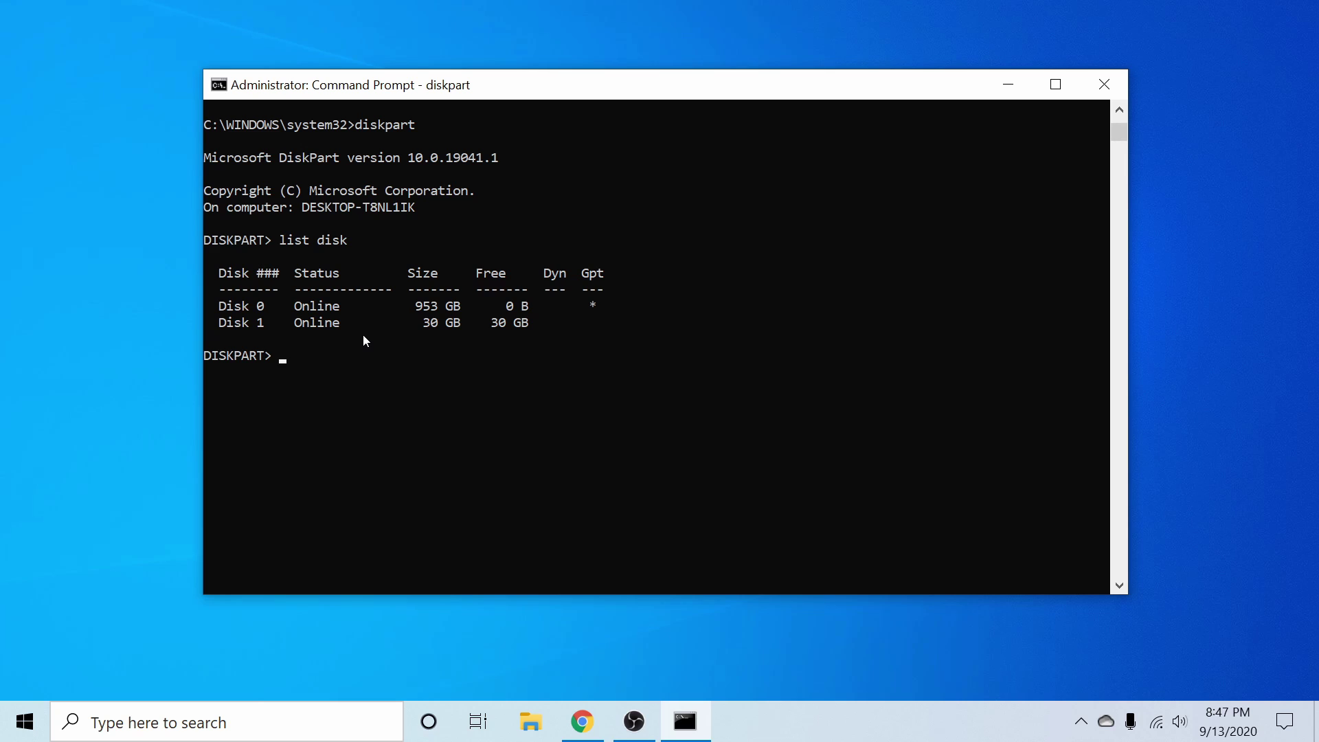
type("select disk 1")
key("Return")
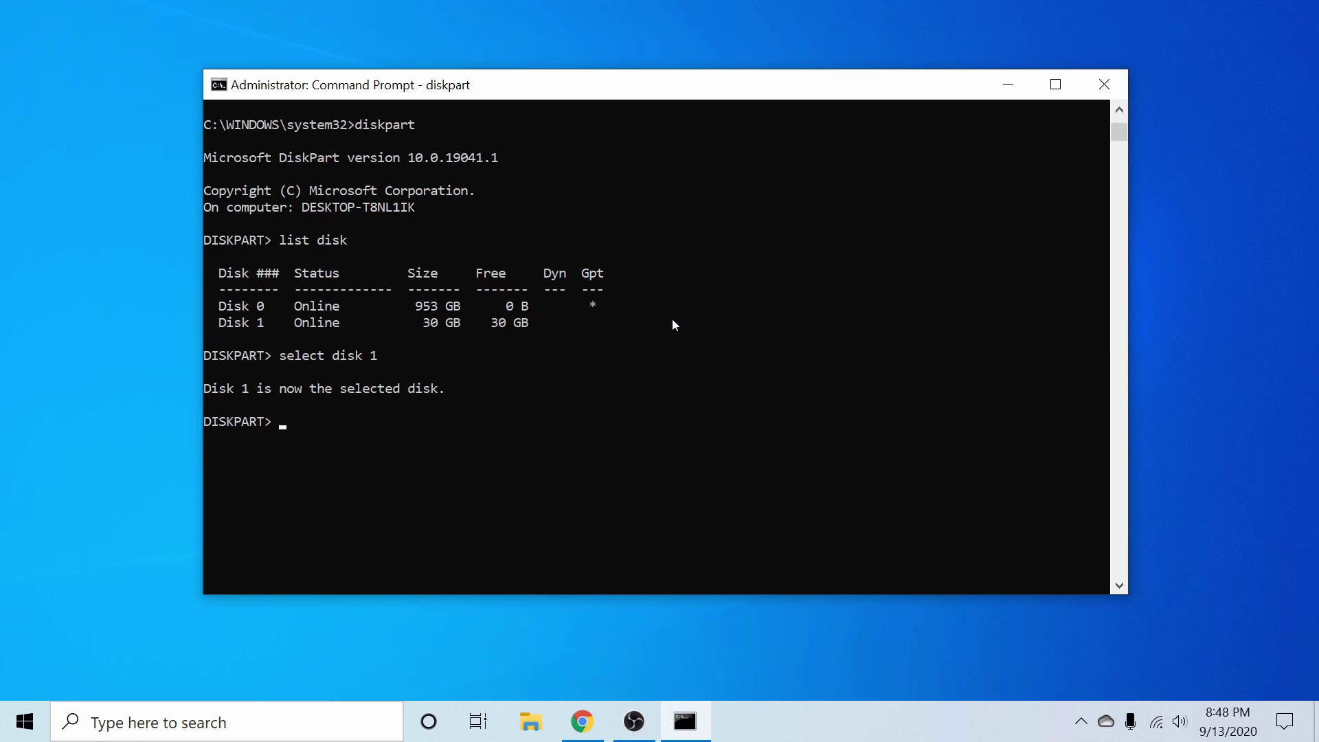
- Run 'clean', 'create partition primary' and 'active' on Disk 1
type("clean")
key("Return")
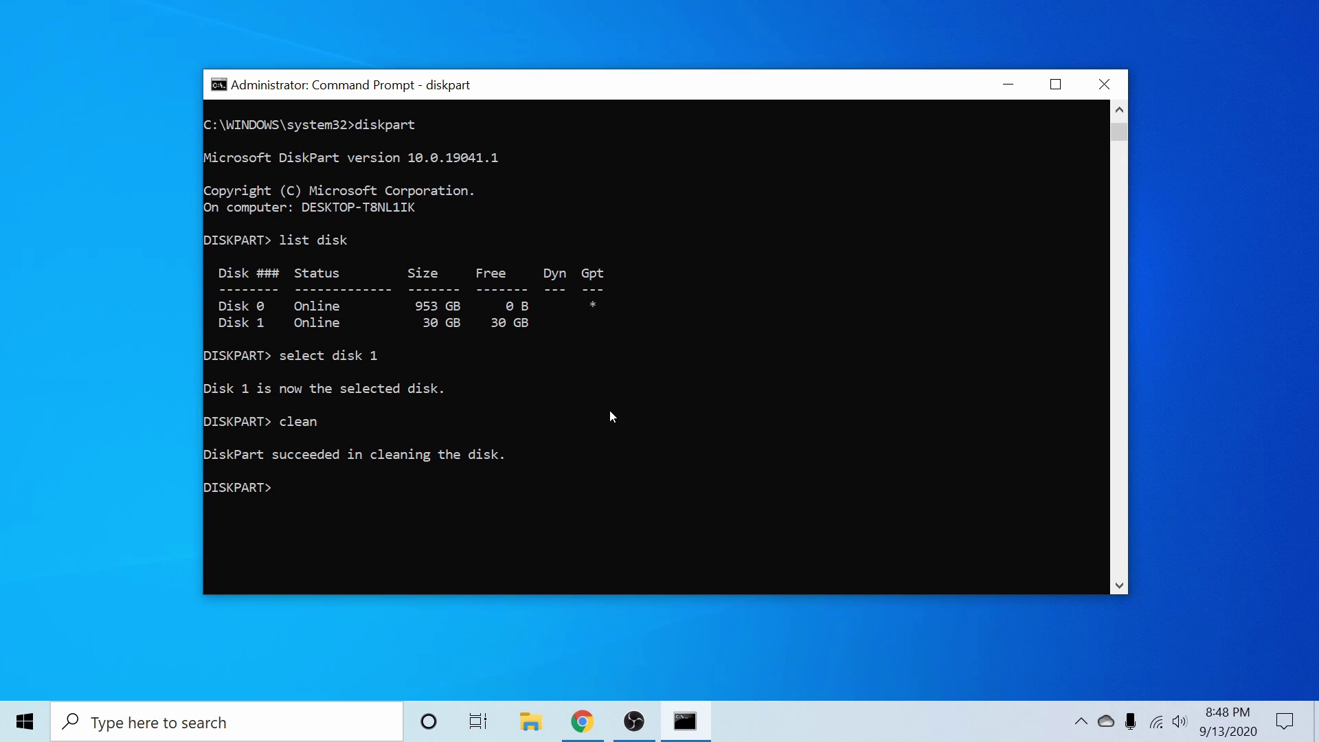
type("create partition primary")
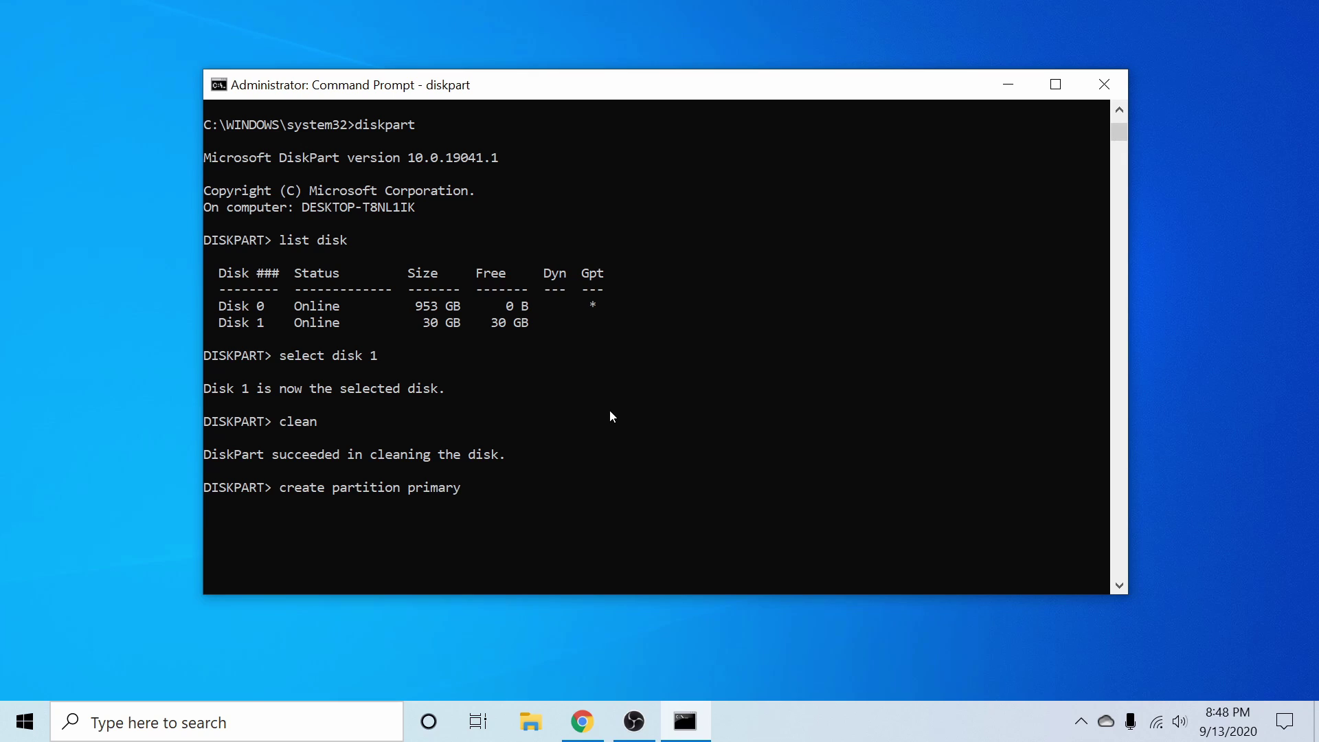
key("Return")
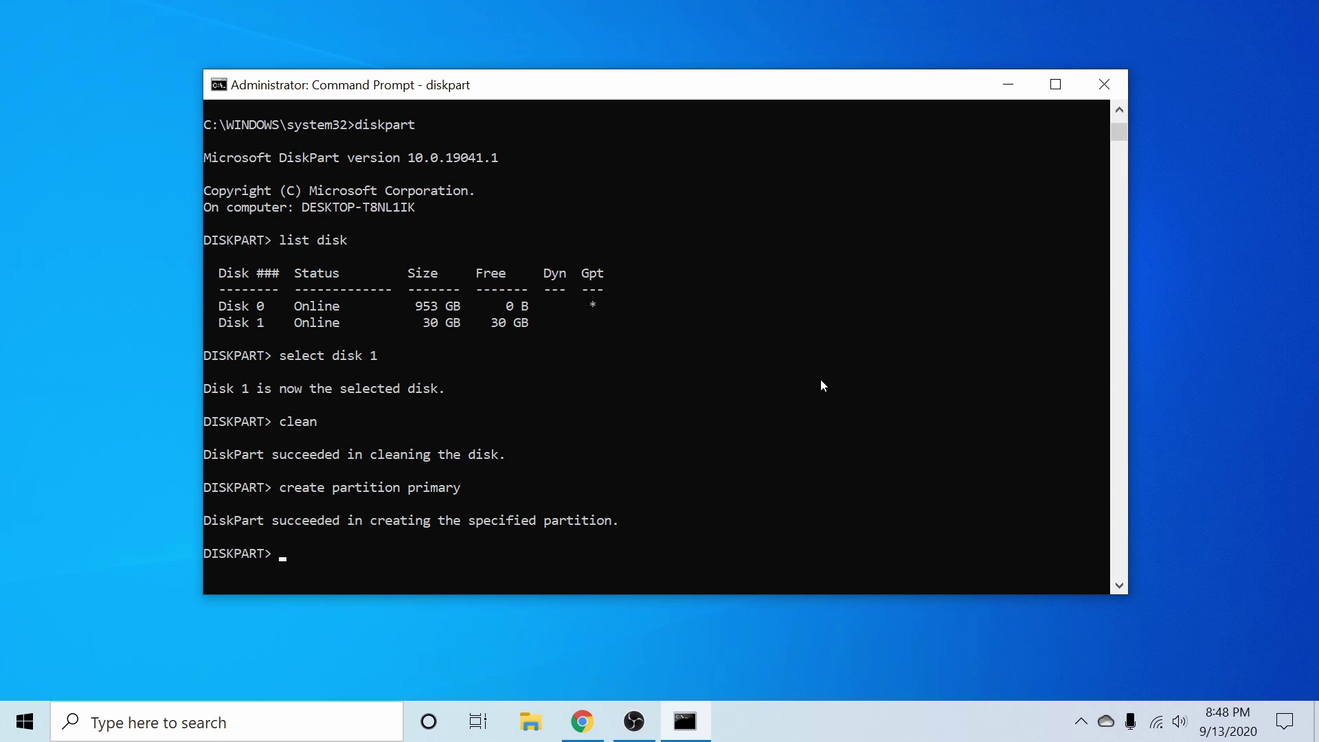
type("active")
key("Return")
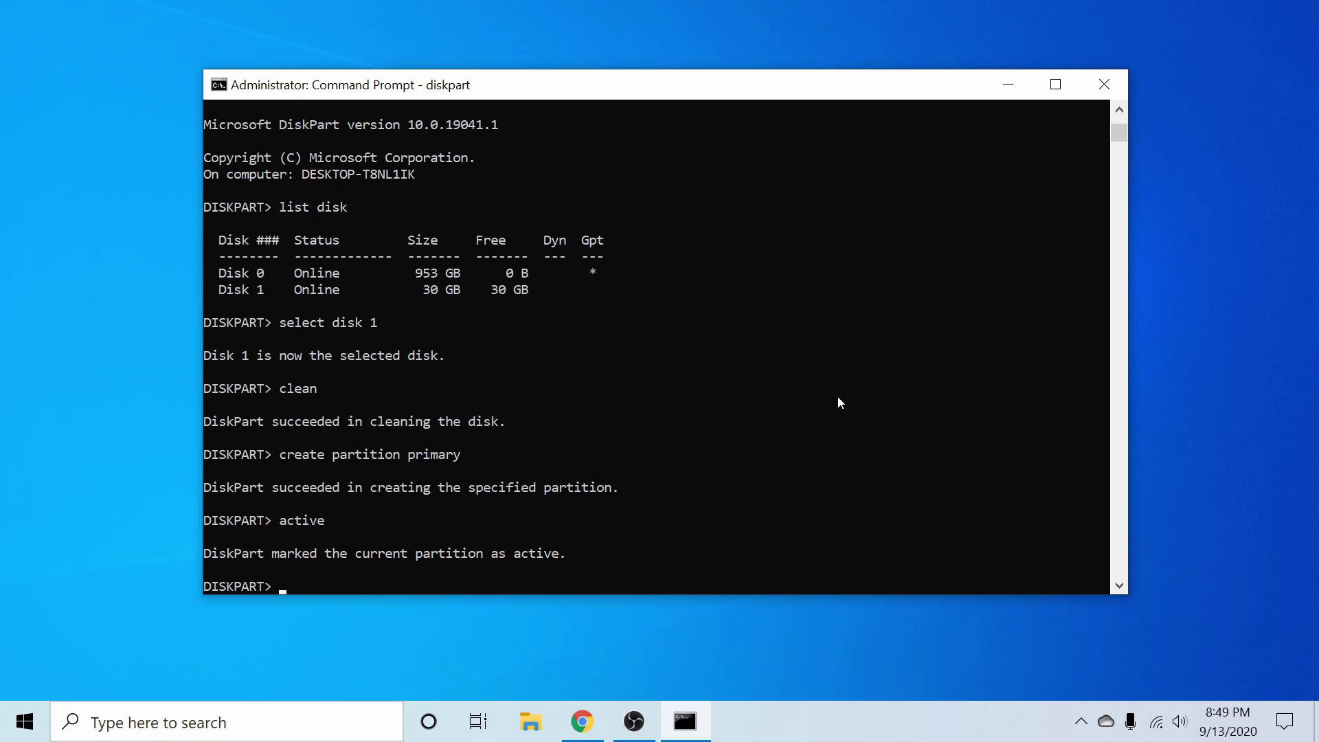
- Quick-format the partition with 'format fs=fat32 quick', then exit DiskPart
type("format fs=fat32 quick")
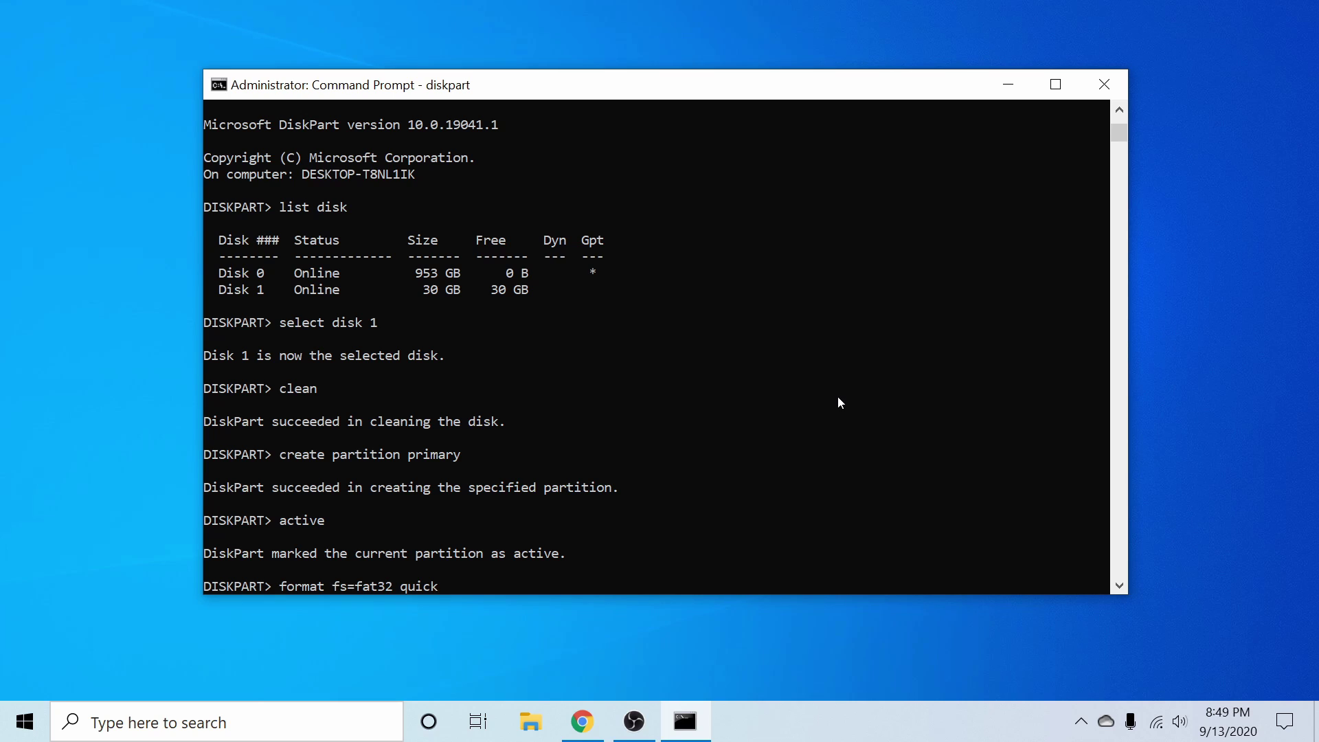
key("Return")
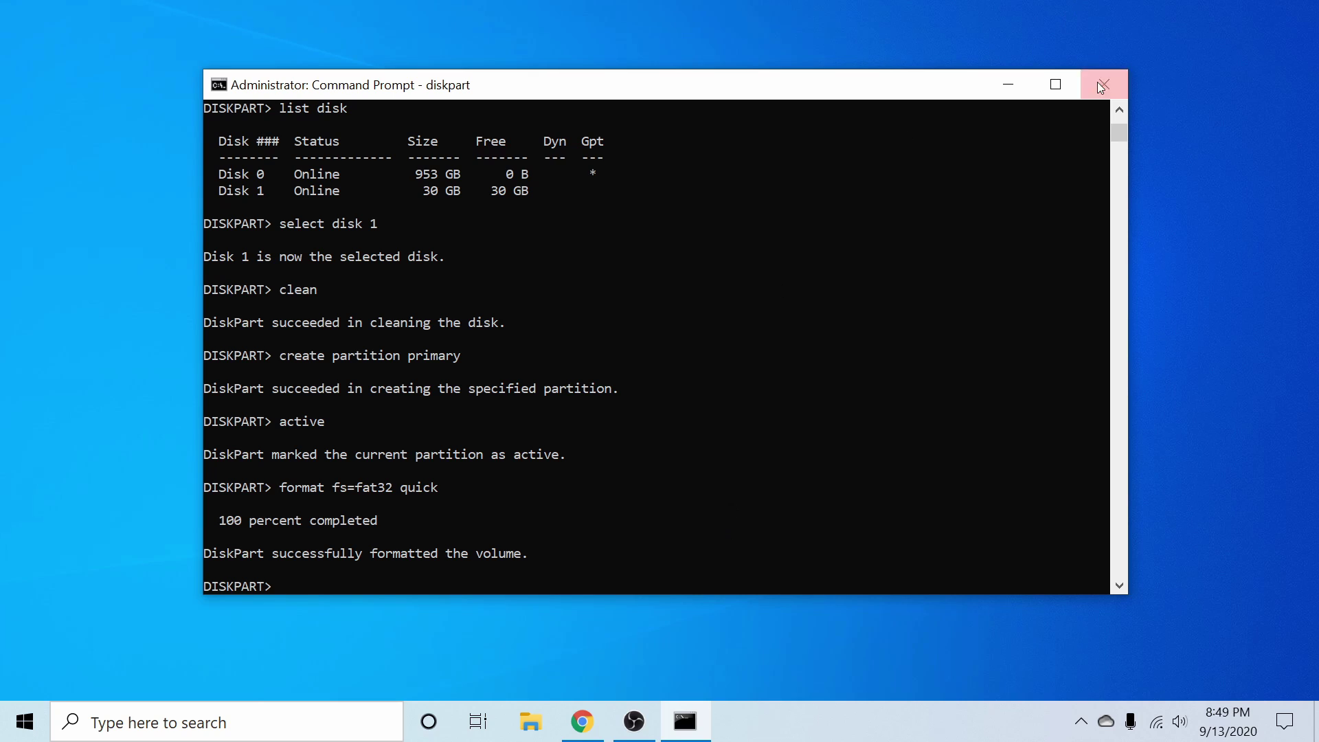
type("exit")
key("Return")
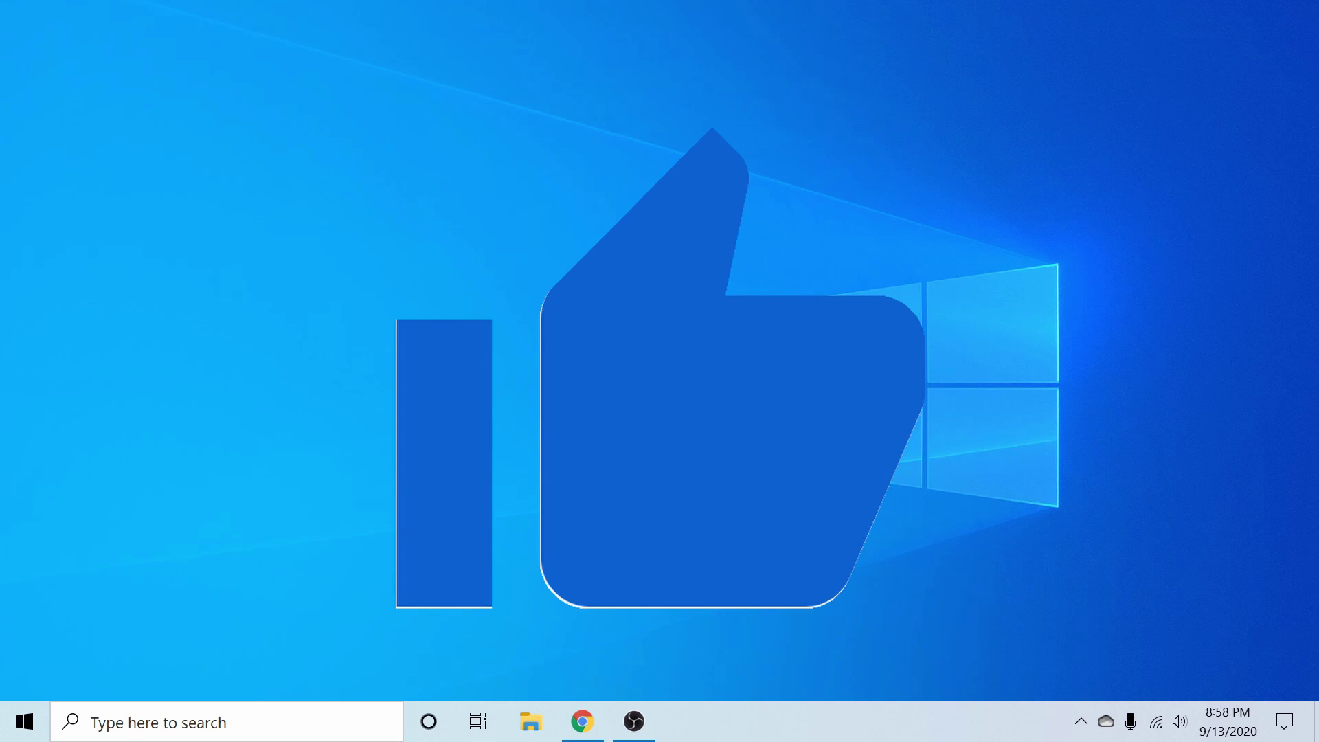
- Launch File Explorer from the taskbar to view Quick access and Local Disk (C:)
left_click(525, 722)
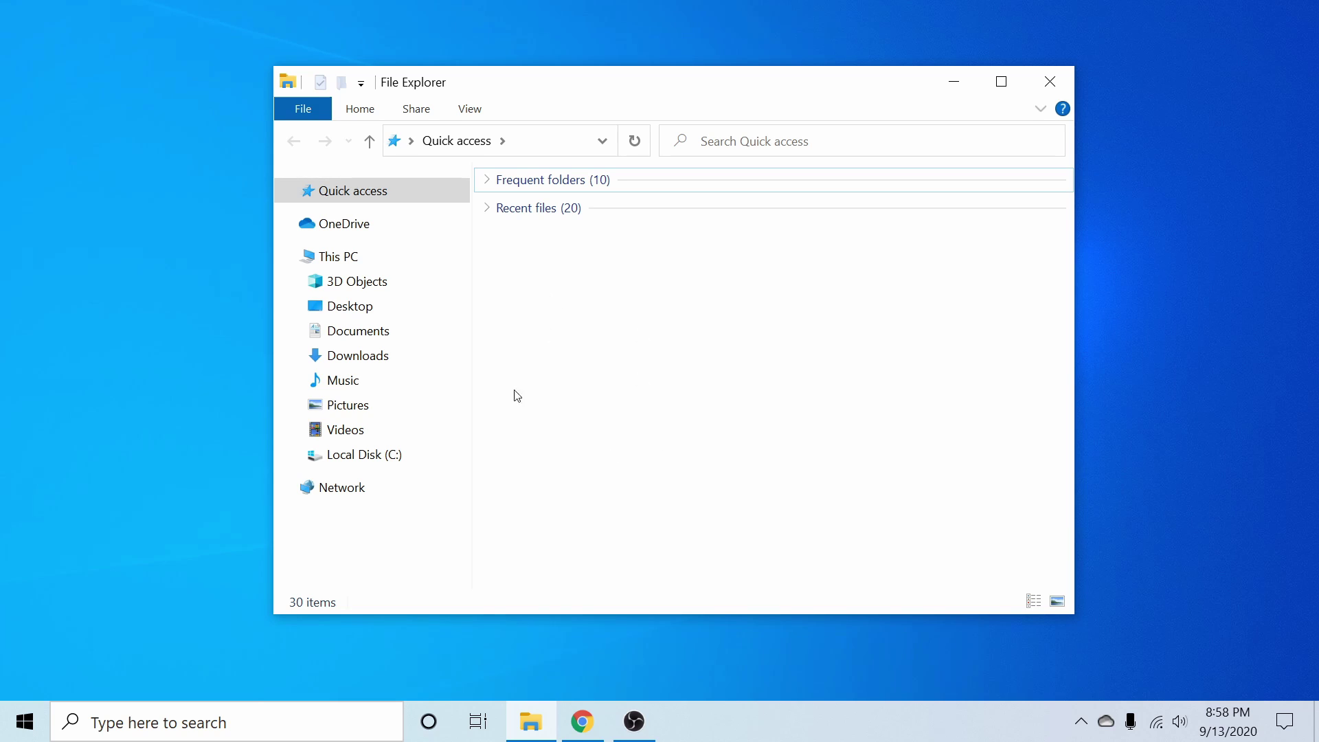
- Close Explorer, reopen Disk Management via a 'disk' search, and select the STORAGE partition
left_click(1042, 88)
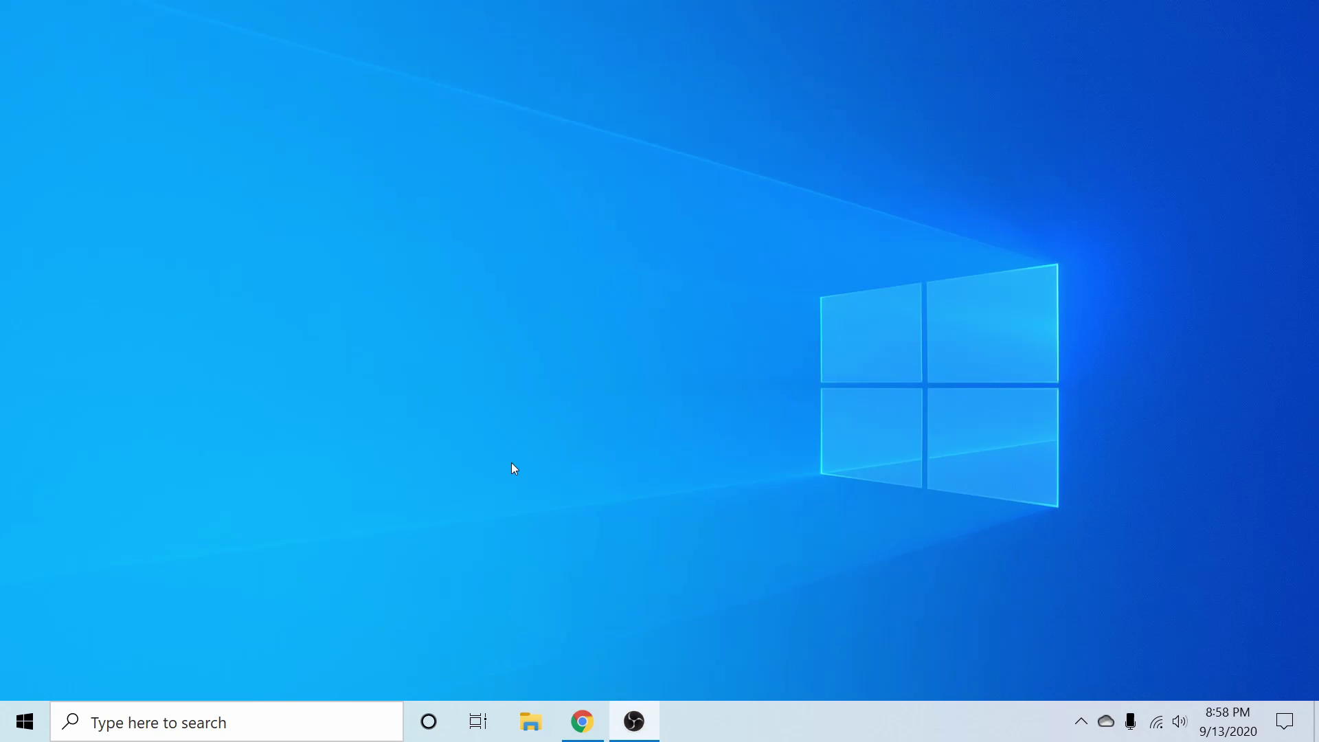
left_click(243, 723)
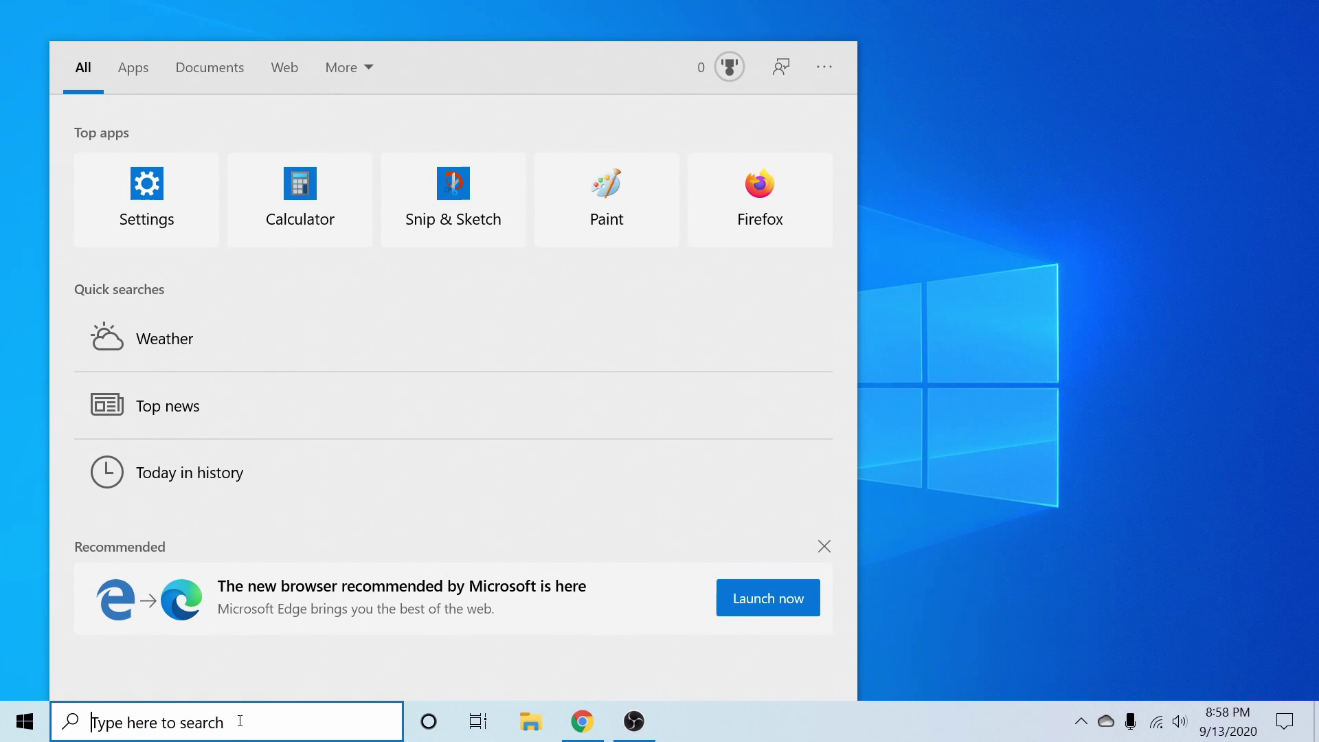
type("disk")
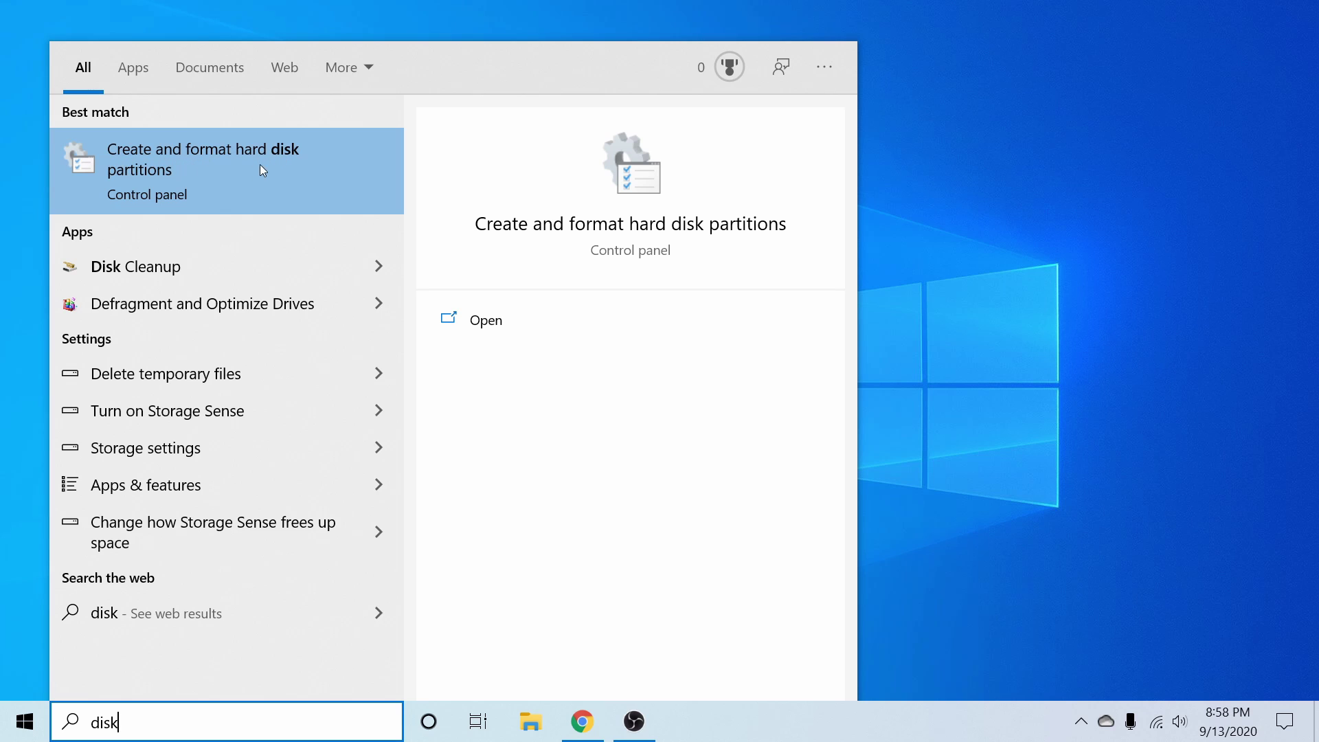
left_click(221, 156)
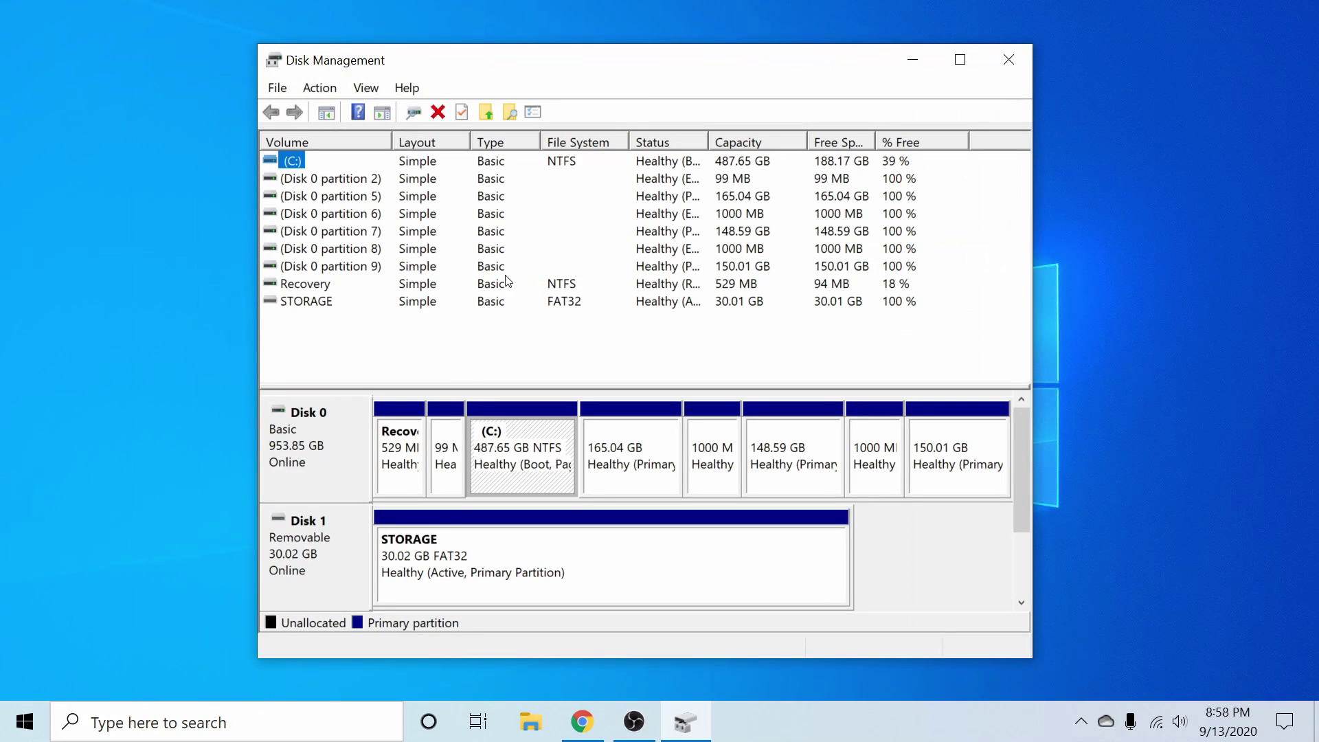
left_click(444, 555)
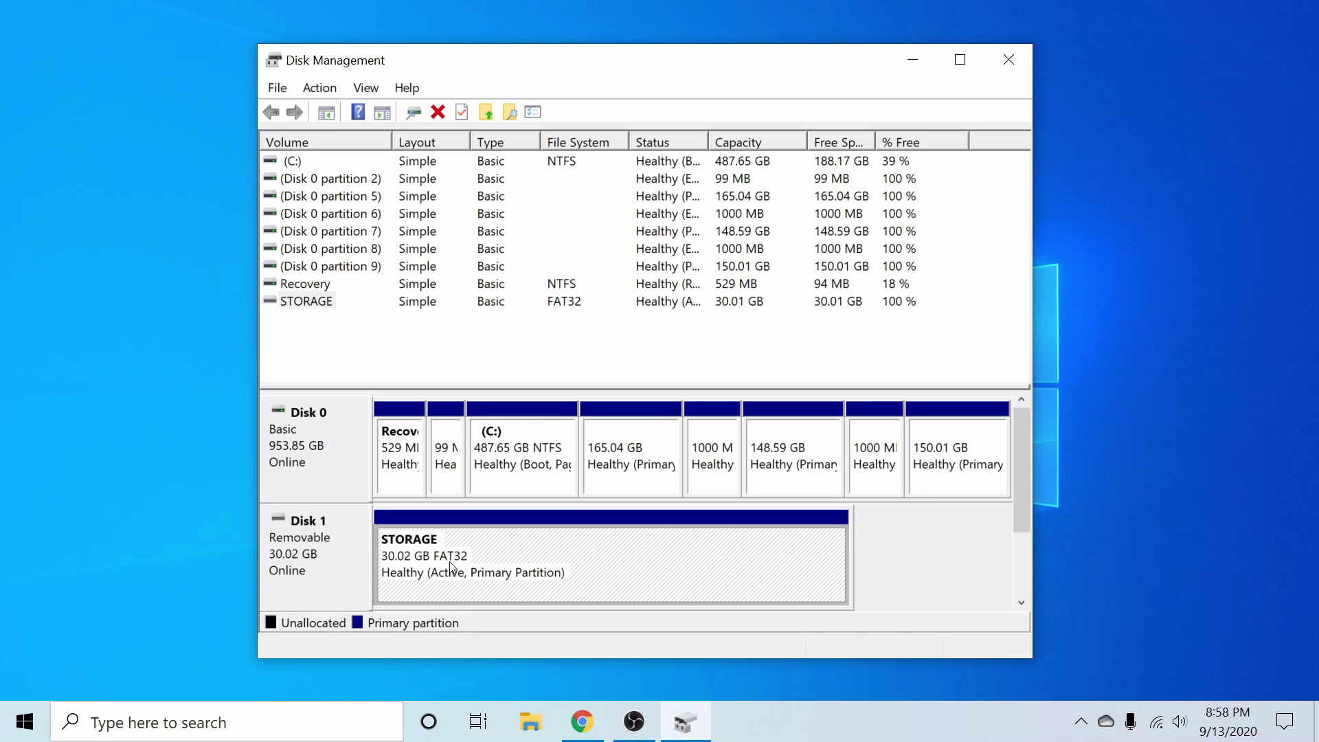
- Assign drive letter D to the STORAGE partition through Change Drive Letter and Paths
right_click(533, 548)
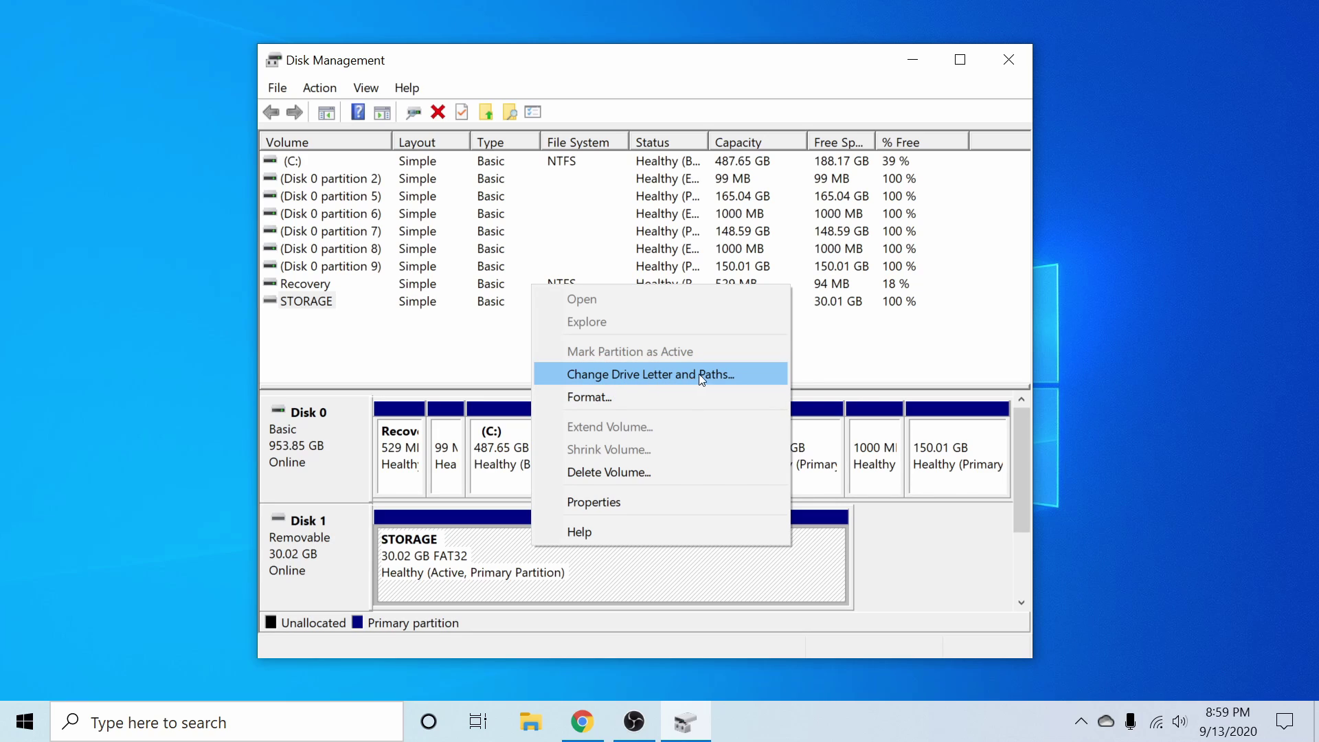
left_click(722, 374)
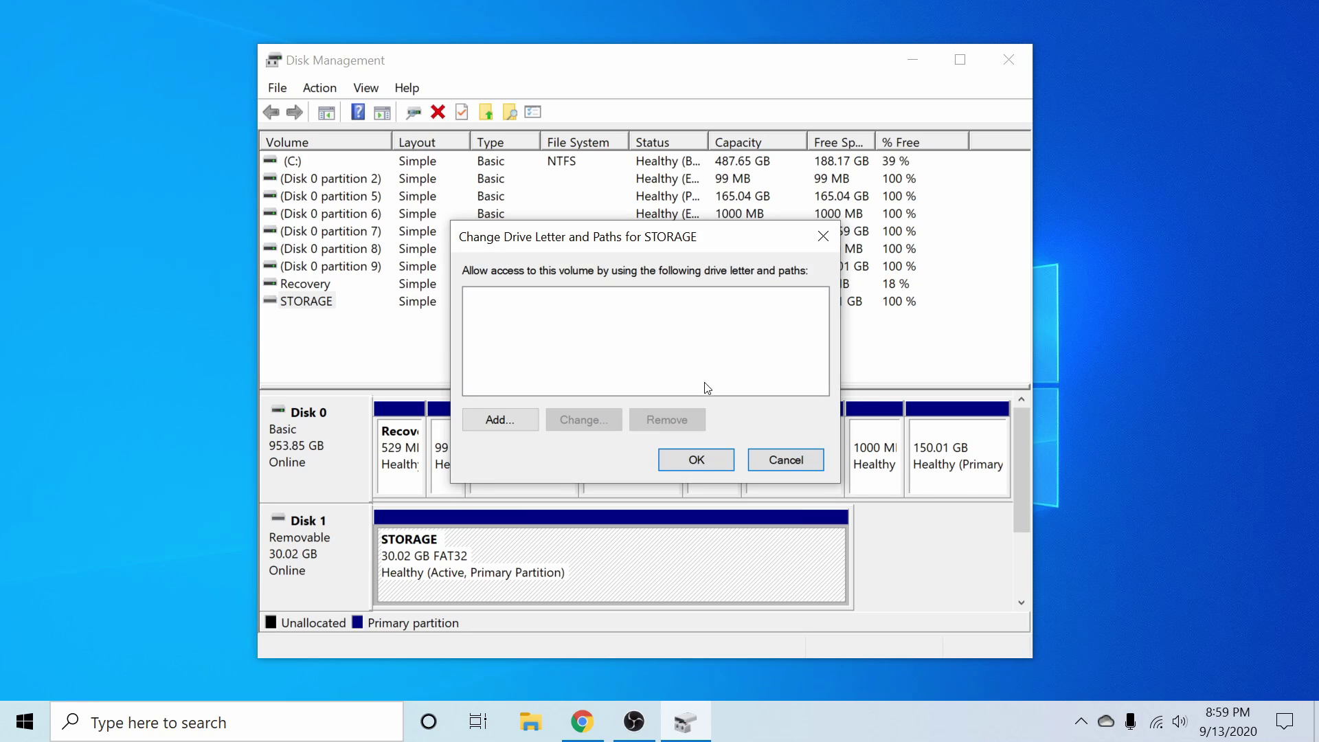
left_click(505, 422)
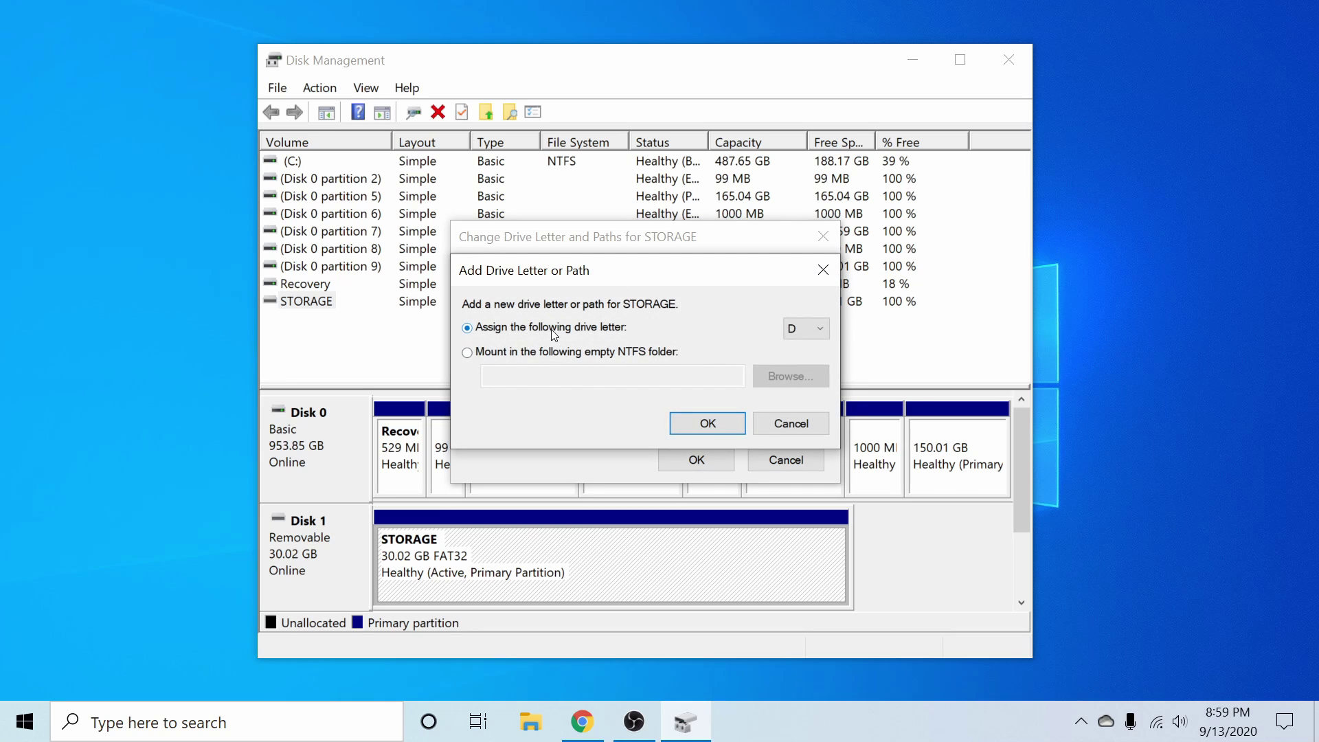
left_click(807, 329)
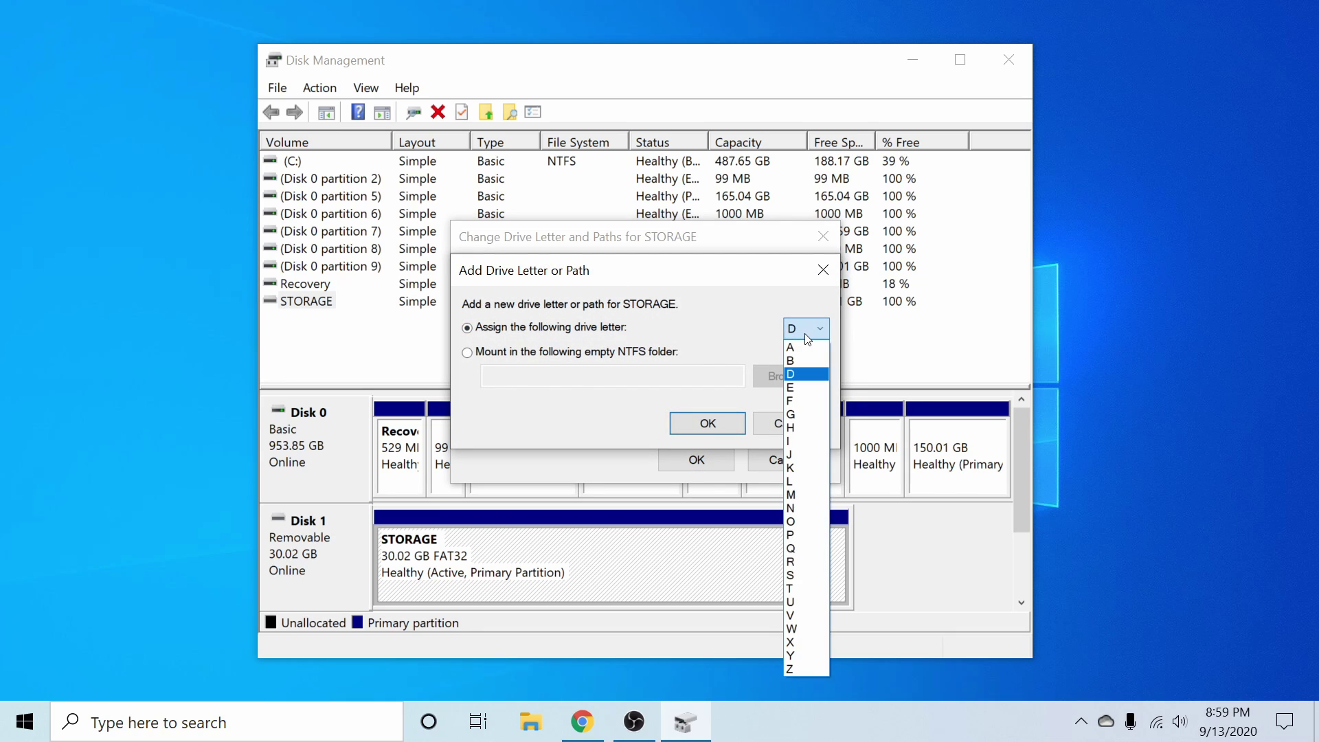
left_click(806, 332)
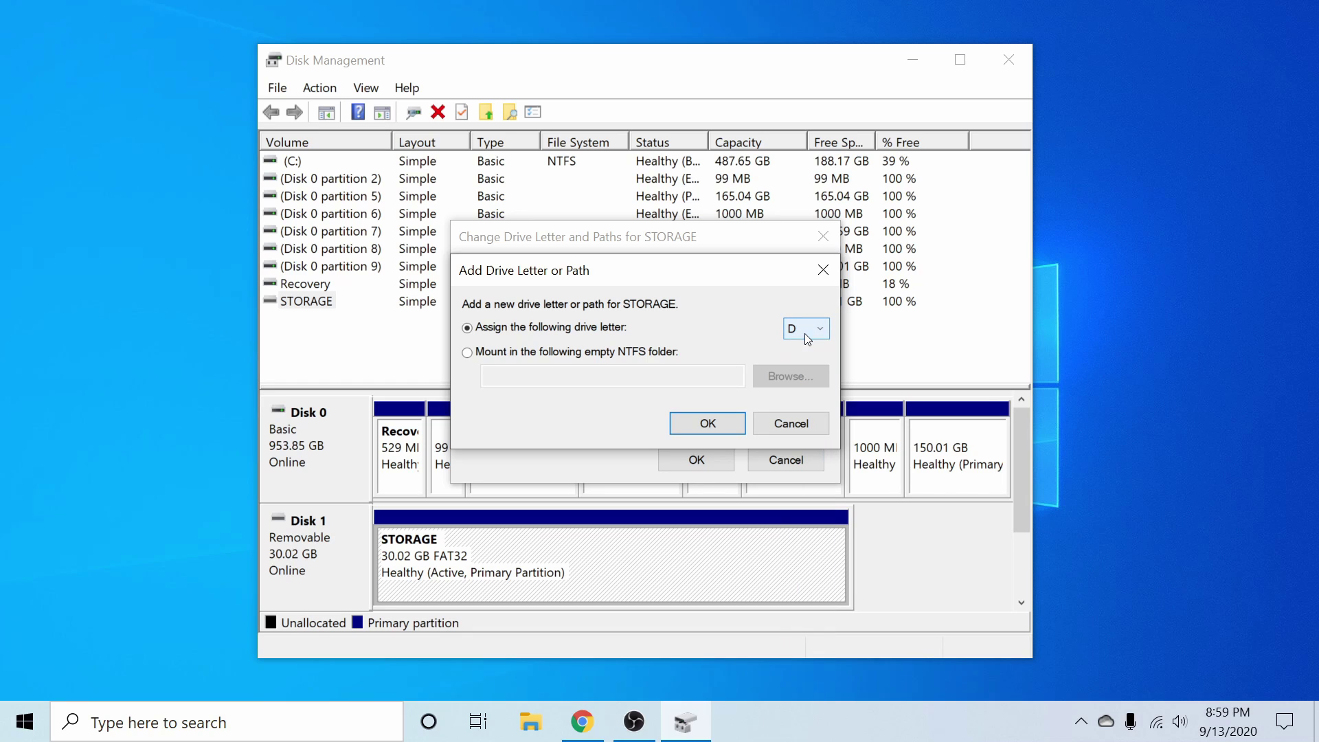
left_click(707, 423)
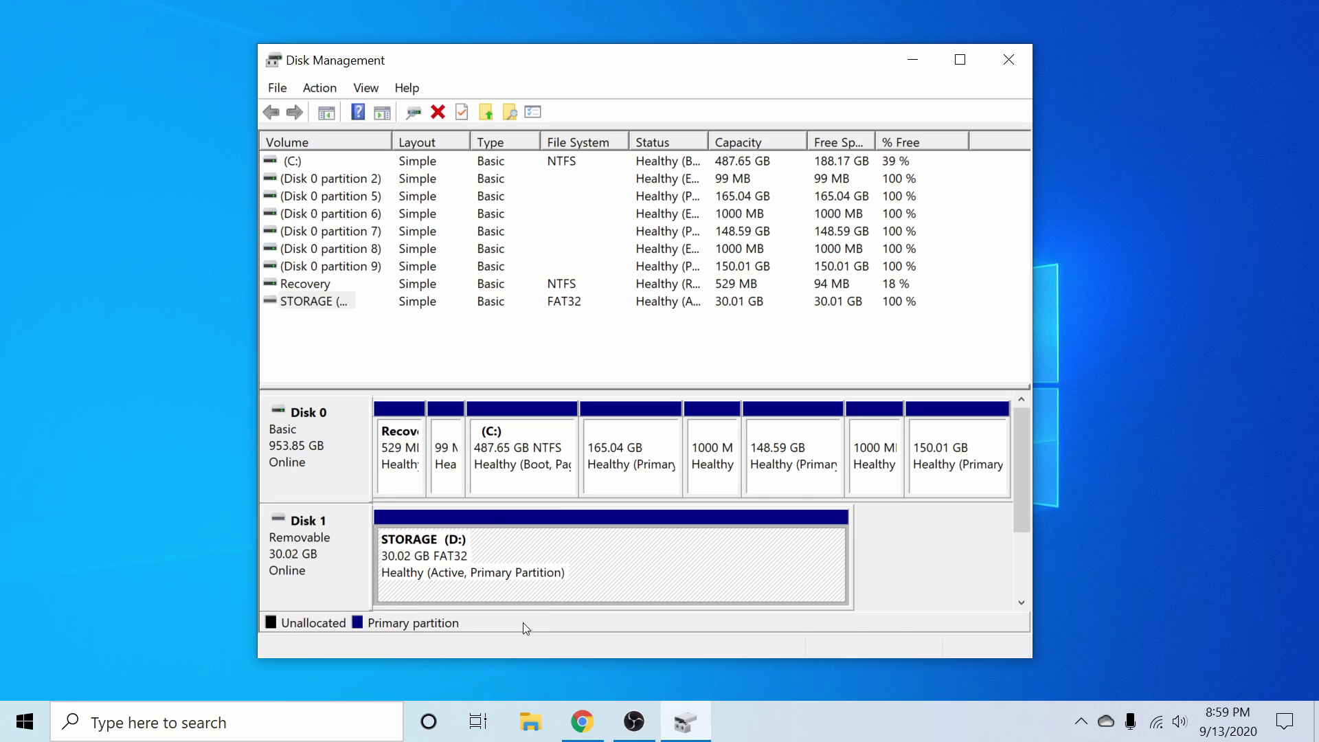
- Browse to STORAGE (D:) in File Explorer and copy BunsenLabsReview from the desktop onto it
key("alt+F4")
left_click(531, 721)
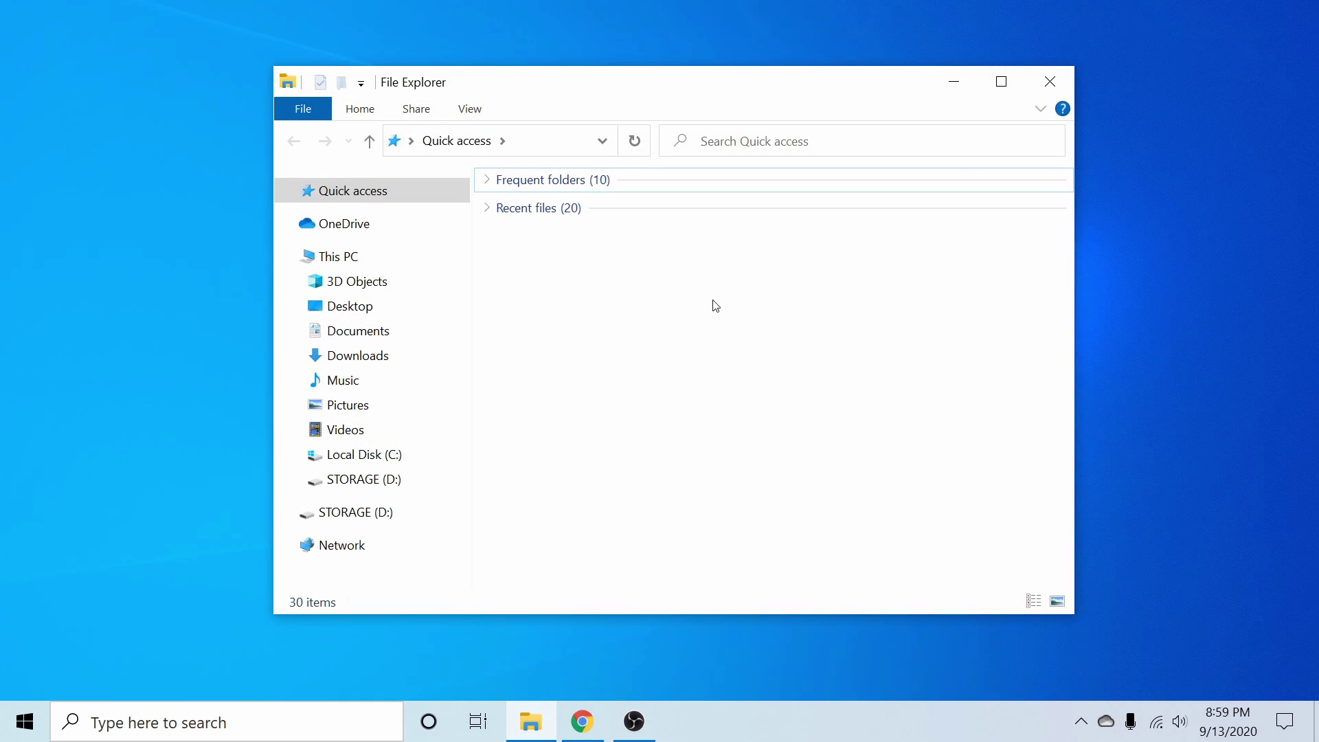
left_click(358, 481)
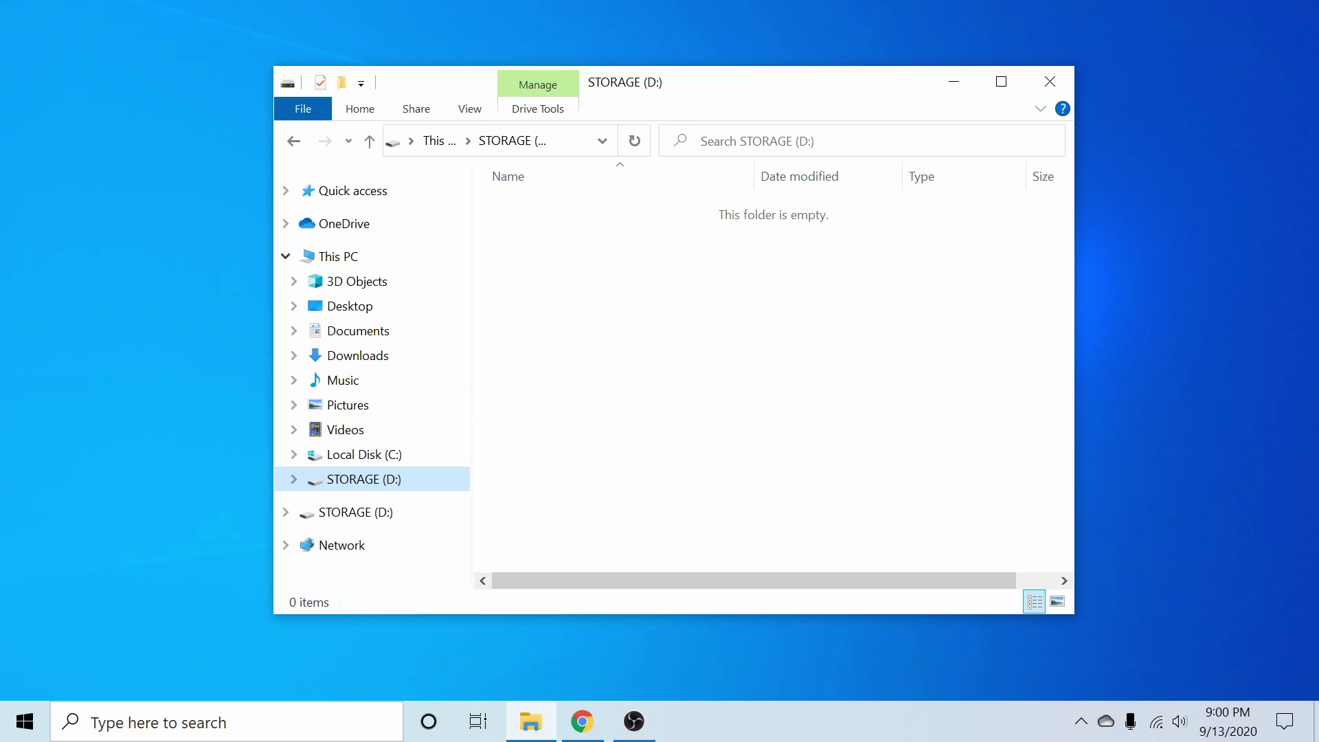
key("alt+Tab")
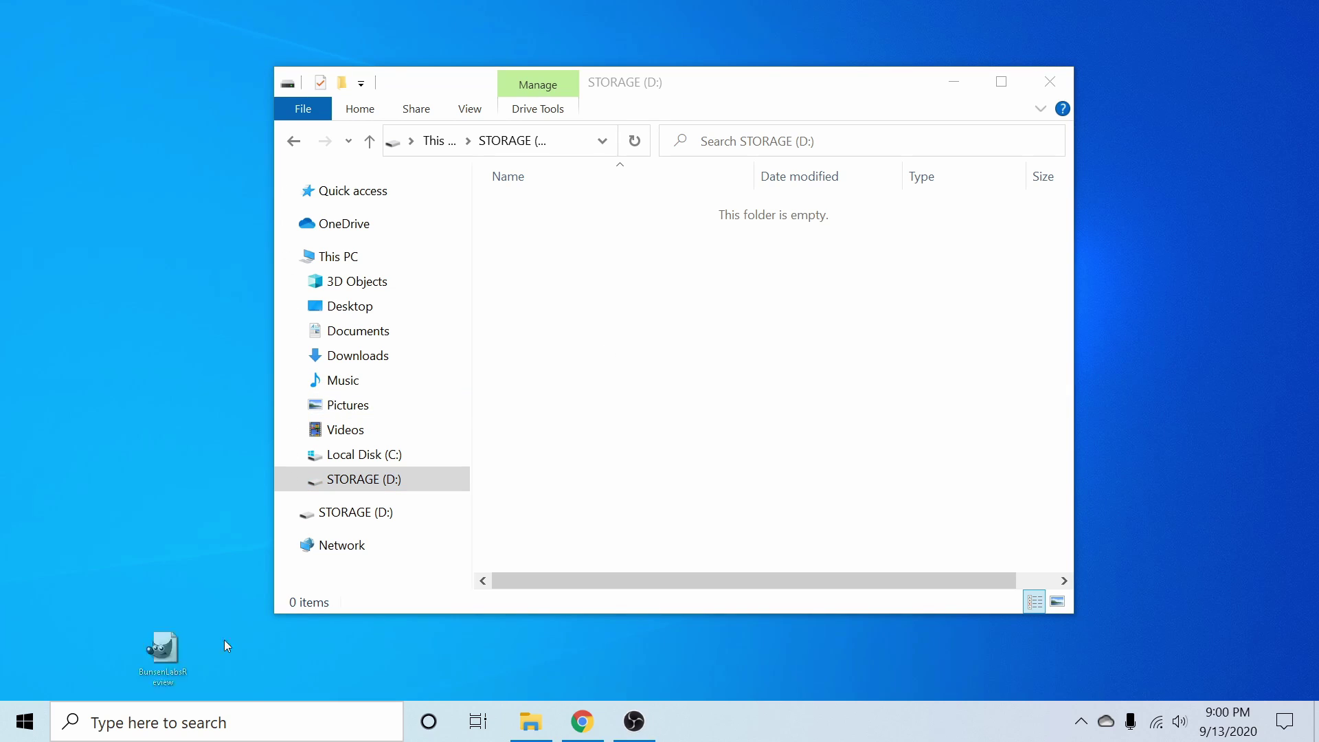
left_click_drag(327, 636, 639, 248)
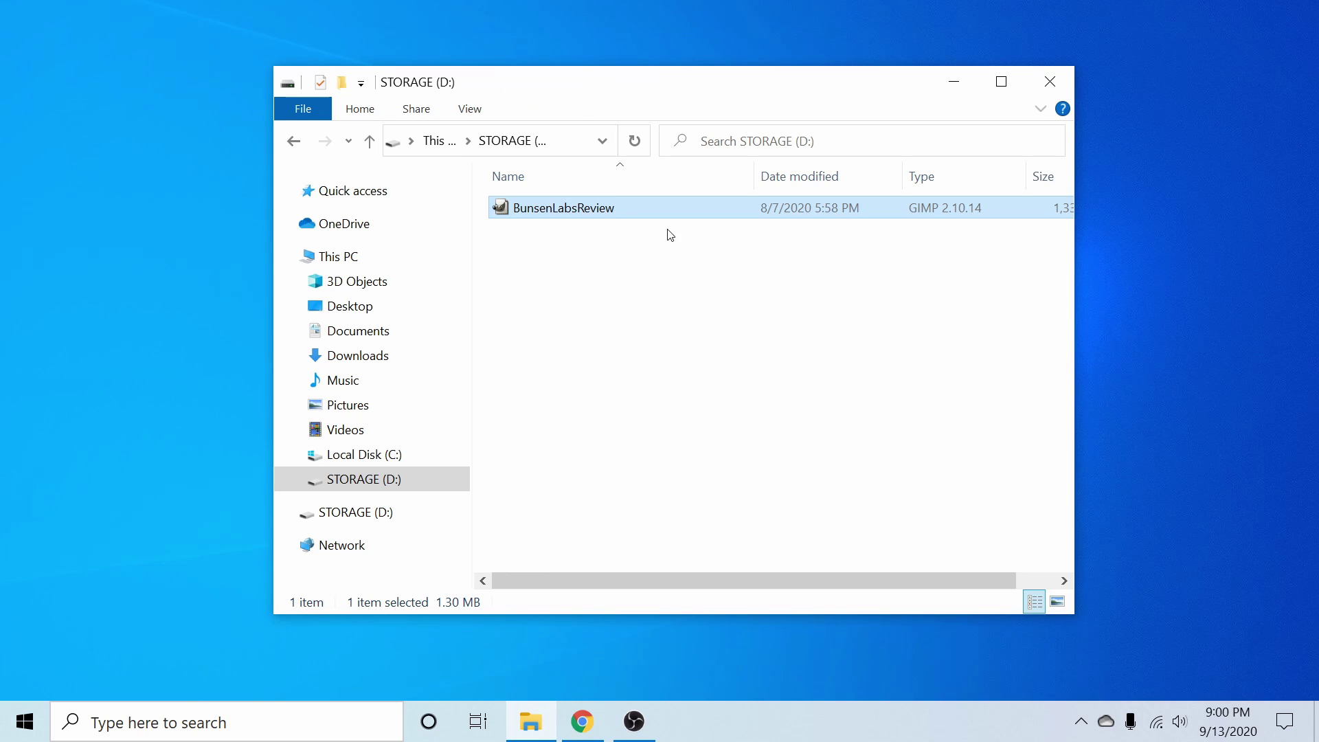
mouse_move(545, 216)
left_click(615, 310)
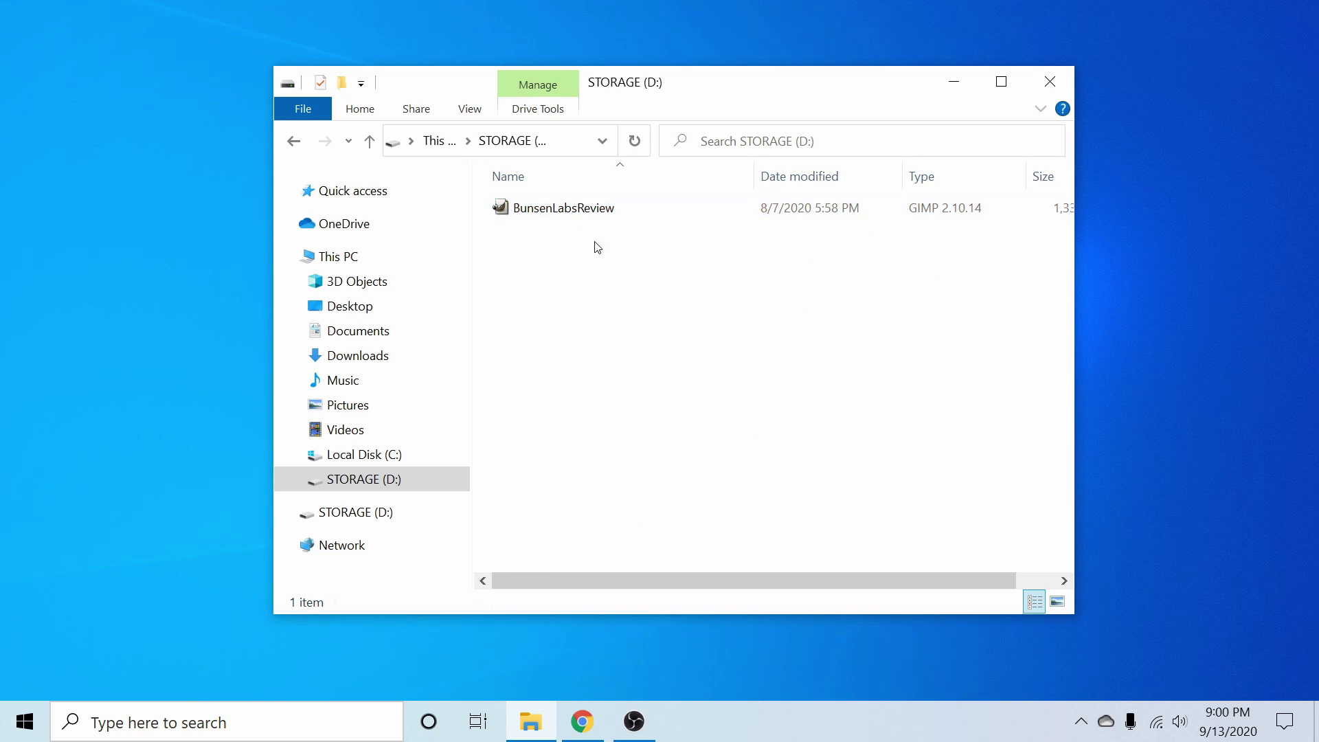